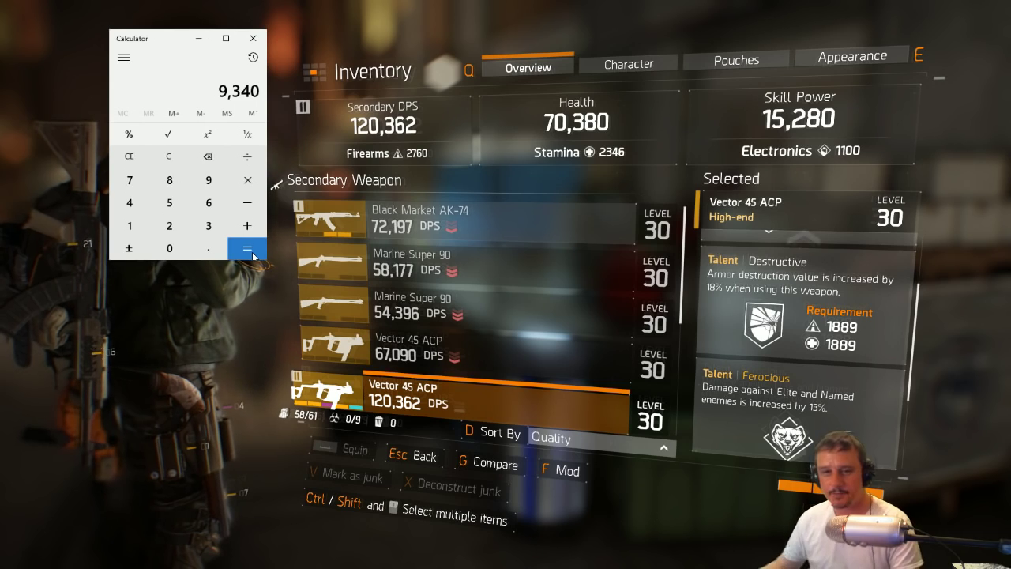
# Switch to the DPS calculation spreadsheet in the browser and set Weapon Dmg to 9340.
pyautogui.click(197, 563)
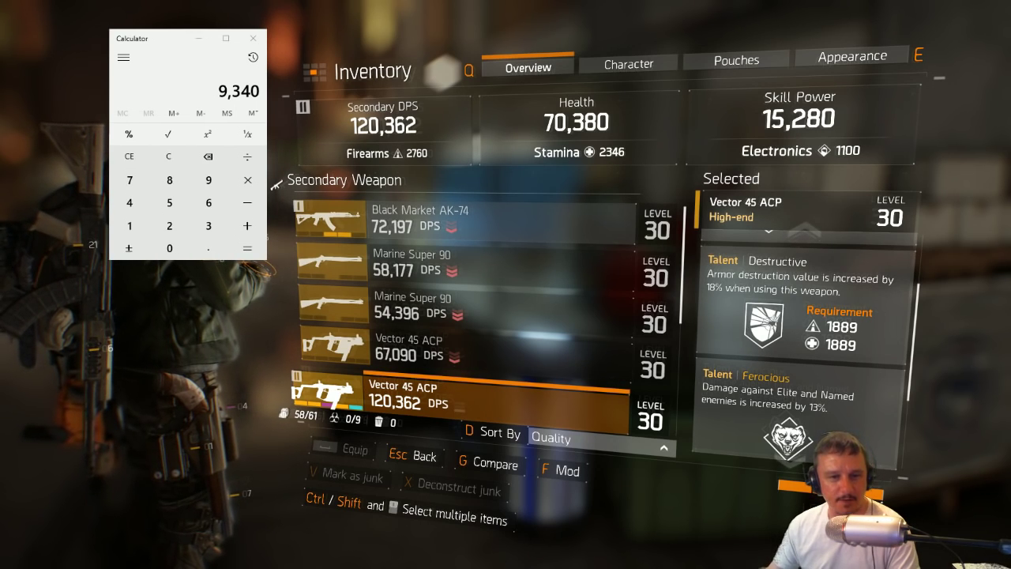
pyautogui.hotkey('alt', 'Tab')
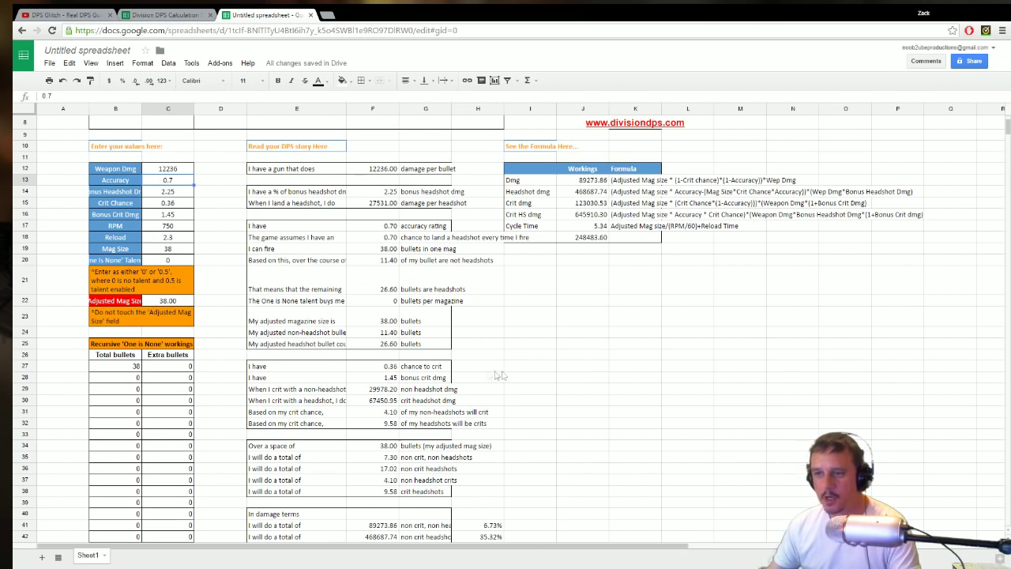
pyautogui.click(184, 169)
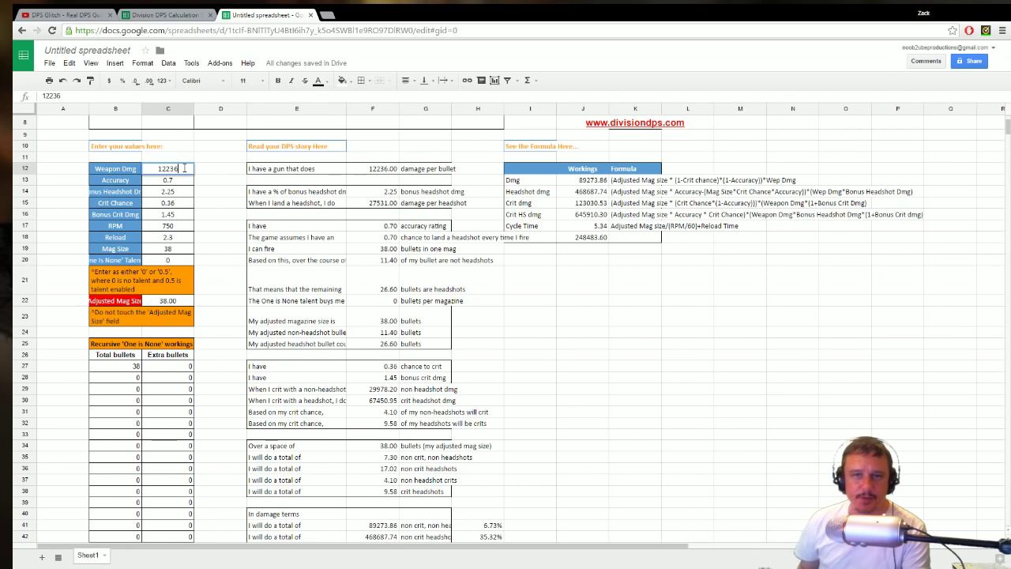
pyautogui.press('BackSpace')
pyautogui.press('BackSpace')
pyautogui.press('BackSpace')
pyautogui.press('BackSpace')
pyautogui.press('BackSpace')
pyautogui.write('9340')
pyautogui.press('Return')
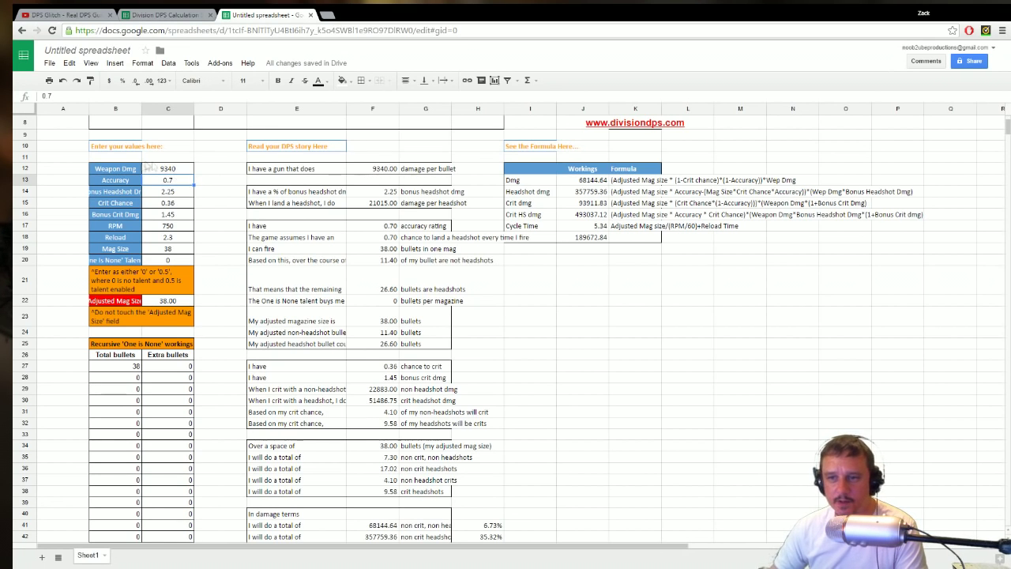
# Examine the per-second damage and burst damage results at the end of the DPS story.
pyautogui.scroll(-8, 234, 257)
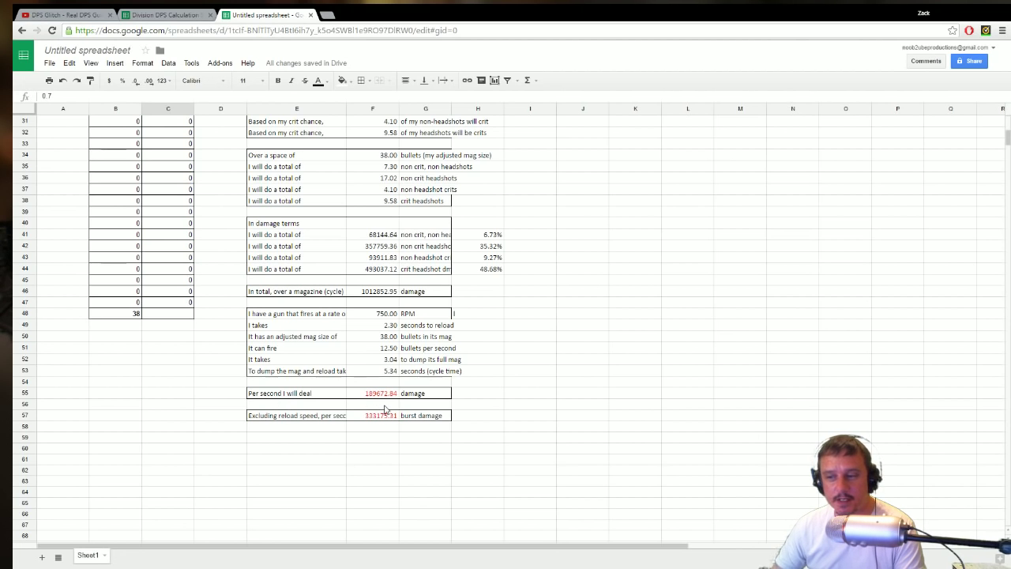
pyautogui.scroll(5, 235, 384)
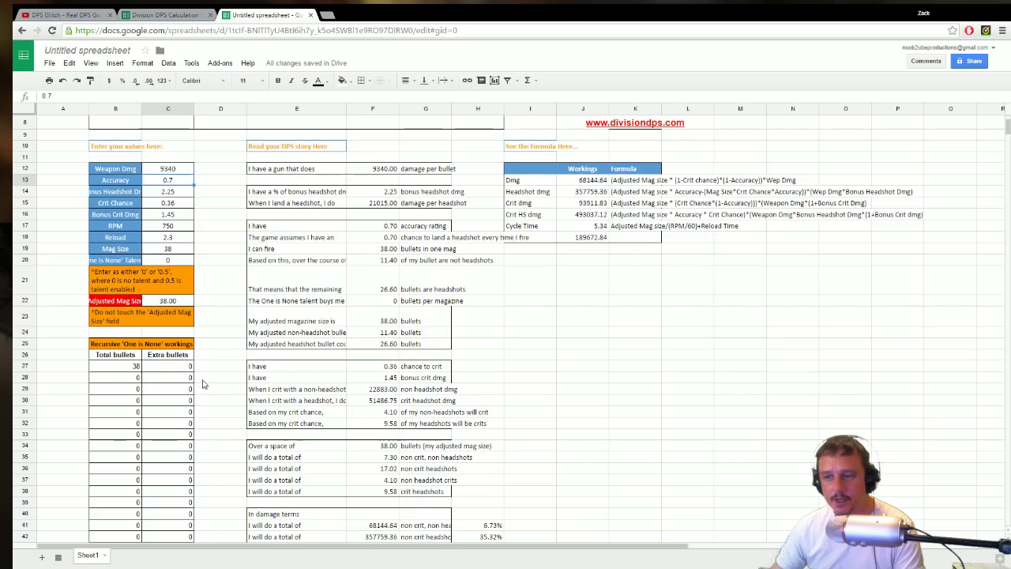
pyautogui.scroll(-5, 203, 395)
pyautogui.scroll(-3, 202, 397)
pyautogui.scroll(4, 204, 395)
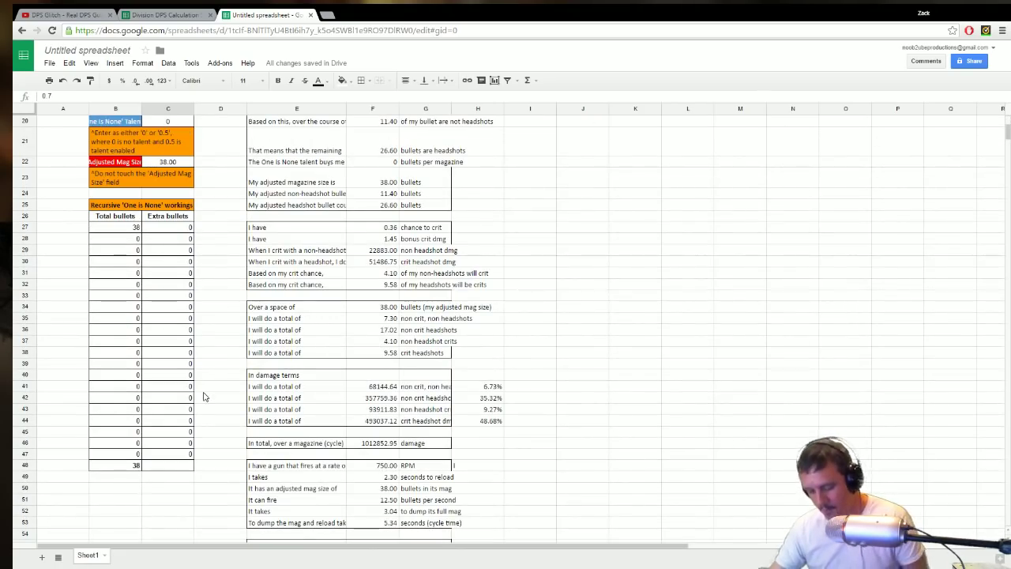
pyautogui.scroll(3, 203, 395)
pyautogui.scroll(3, 206, 394)
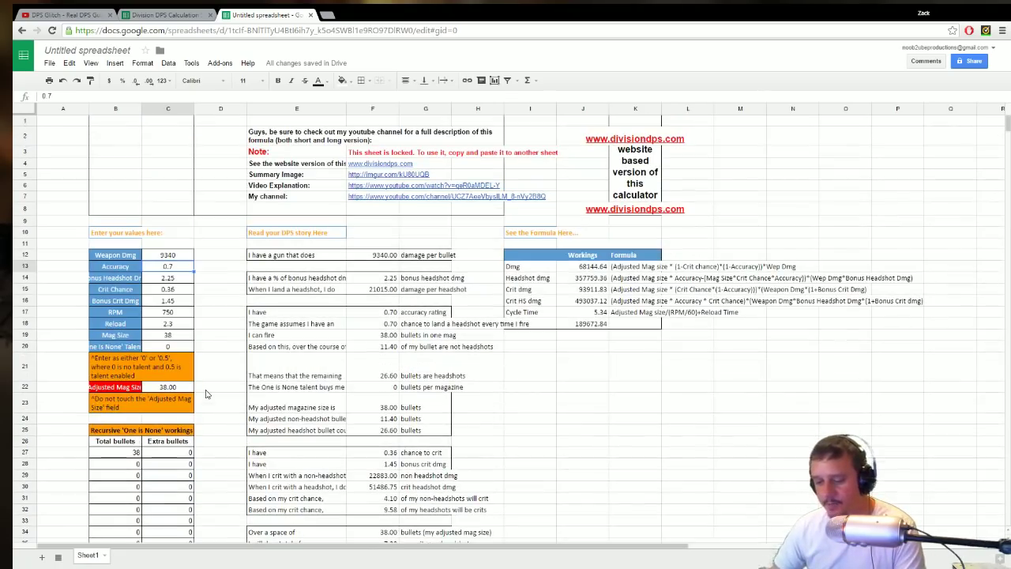
# Set Weapon Dmg to 12236 and check the per-second and burst damage results.
pyautogui.click(179, 258)
pyautogui.doubleClick(179, 256)
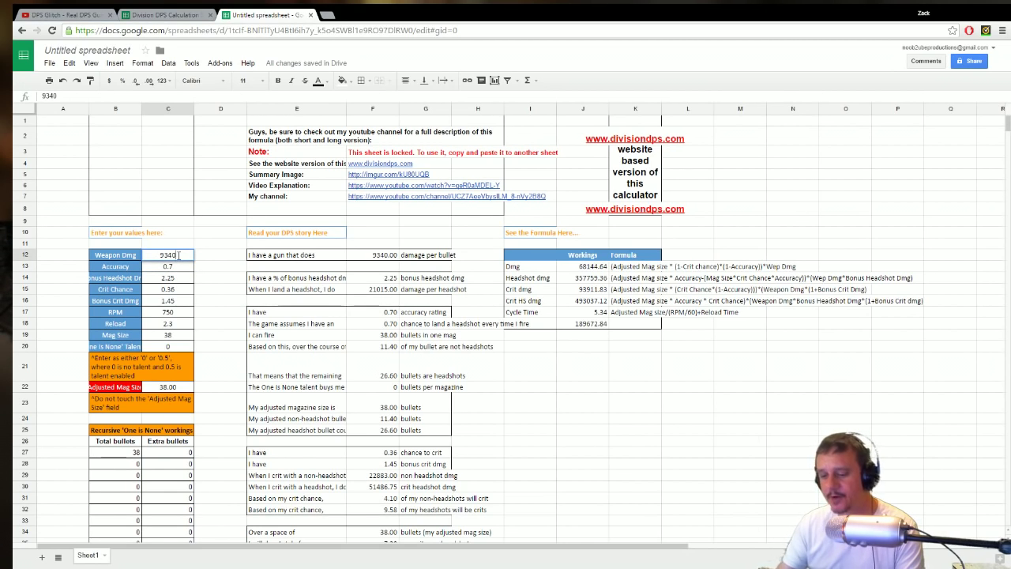
pyautogui.press('BackSpace')
pyautogui.press('BackSpace')
pyautogui.press('BackSpace')
pyautogui.press('BackSpace')
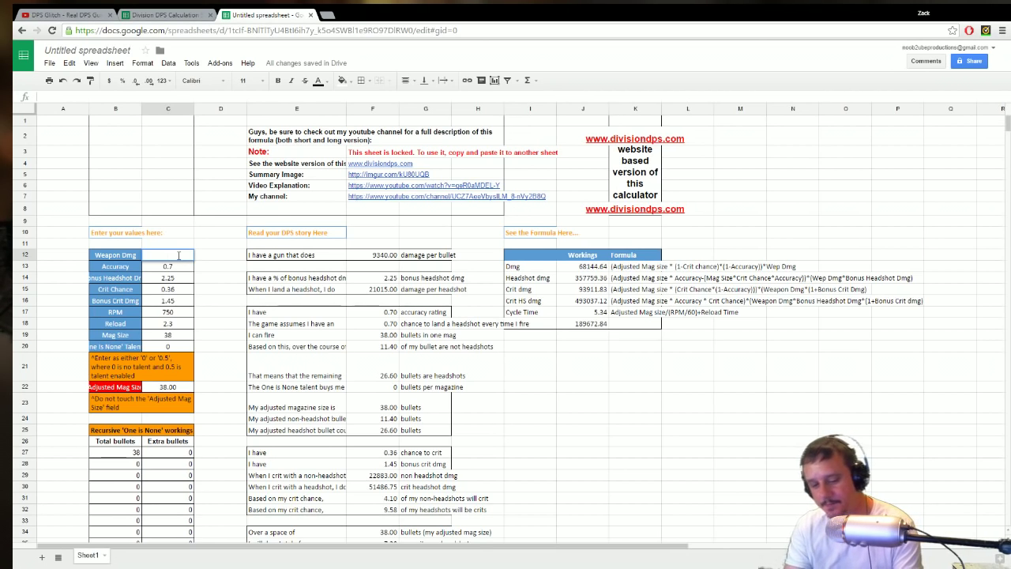
pyautogui.write('12')
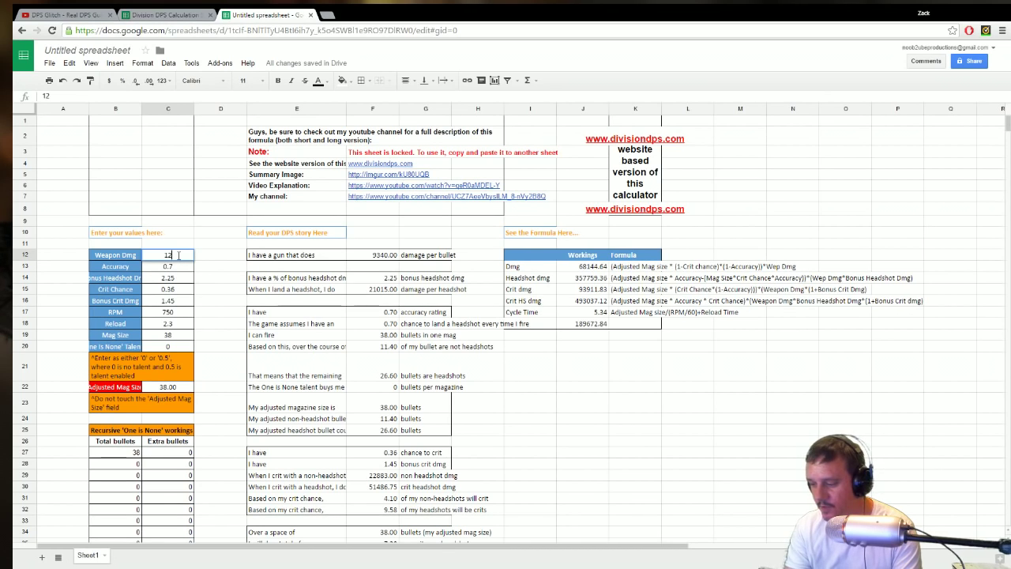
pyautogui.write('236')
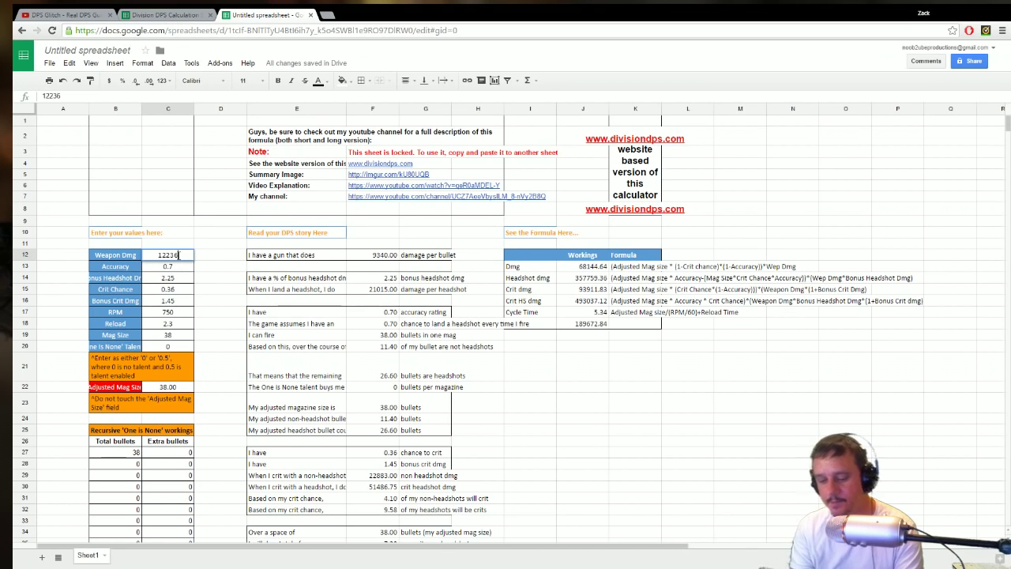
pyautogui.press('Return')
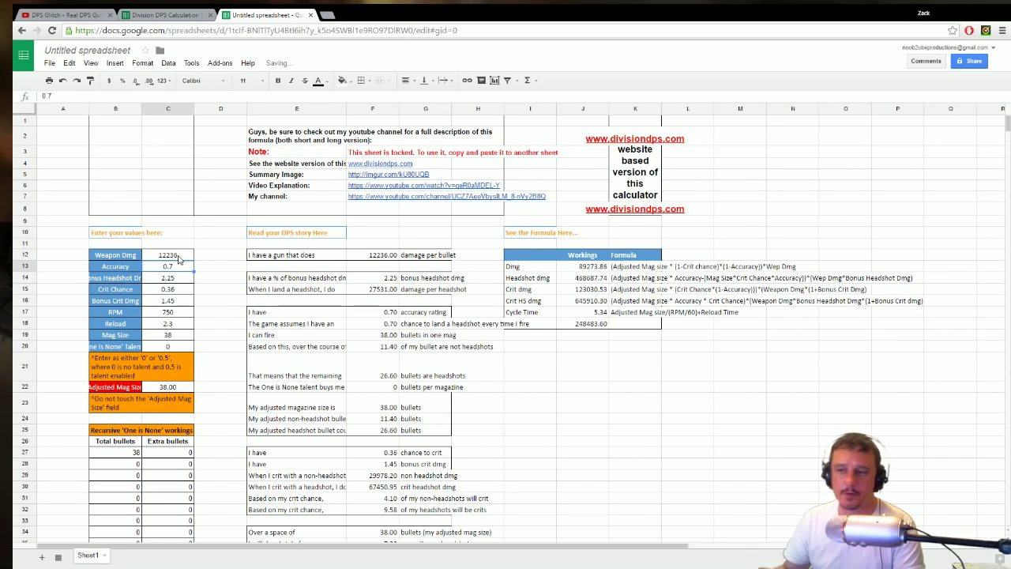
pyautogui.scroll(-5, 276, 377)
pyautogui.scroll(5, 276, 378)
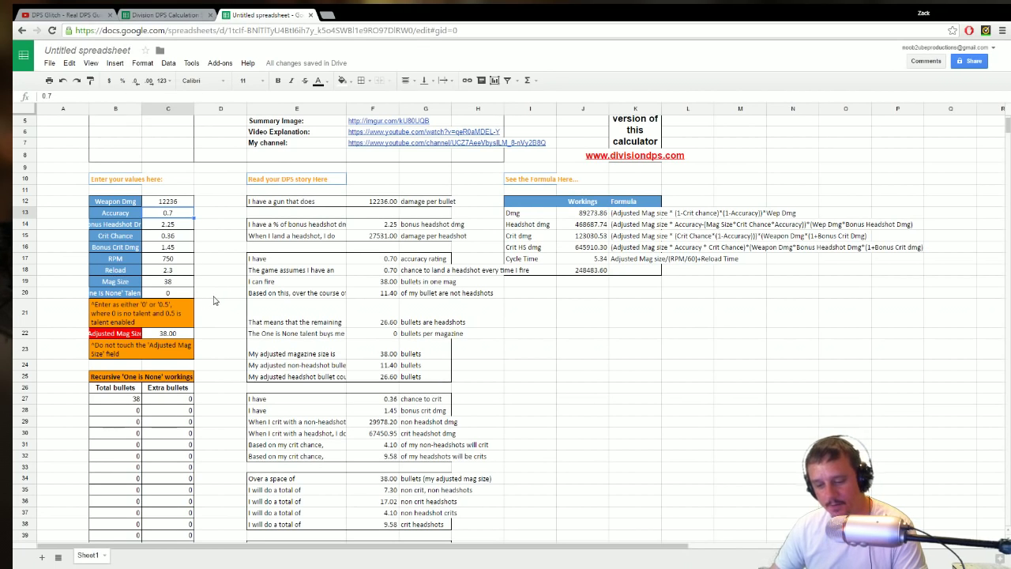
pyautogui.scroll(-3, 213, 300)
pyautogui.scroll(-5, 218, 308)
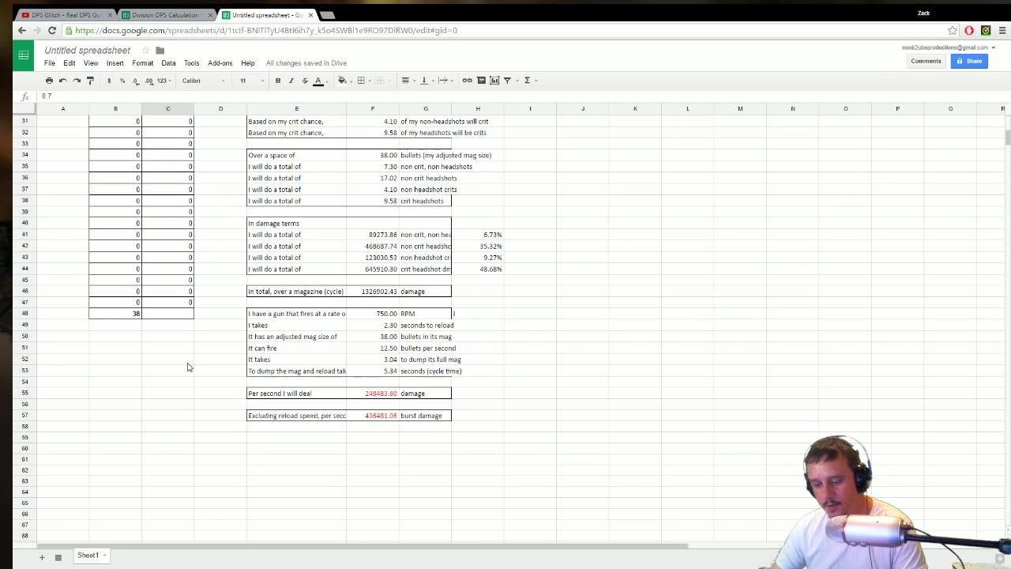
# Set Weapon Dmg to 16274 and check the per-second and burst damage results.
pyautogui.scroll(10, 189, 366)
pyautogui.click(181, 258)
pyautogui.doubleClick(181, 256)
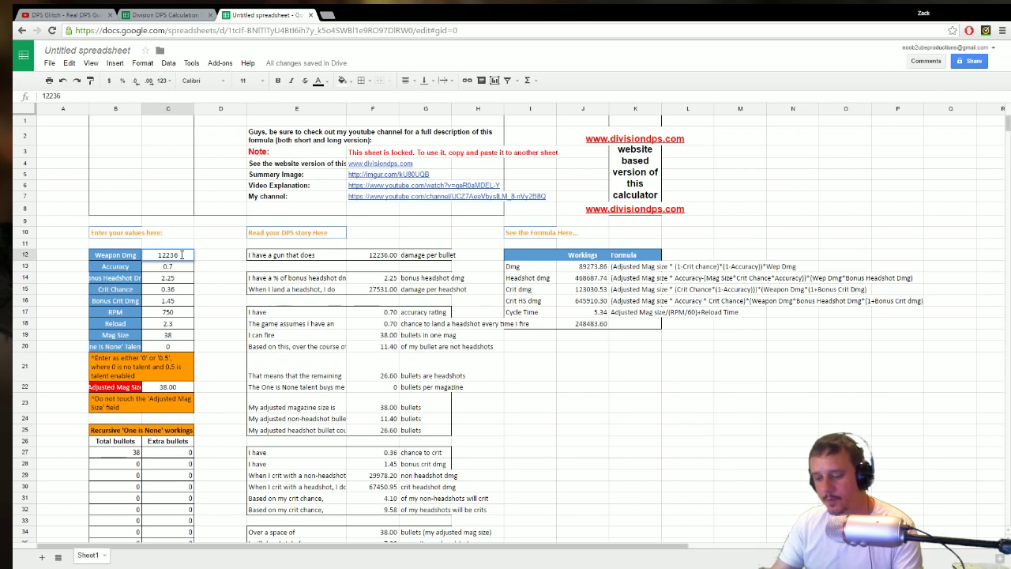
pyautogui.press('BackSpace')
pyautogui.press('BackSpace')
pyautogui.press('BackSpace')
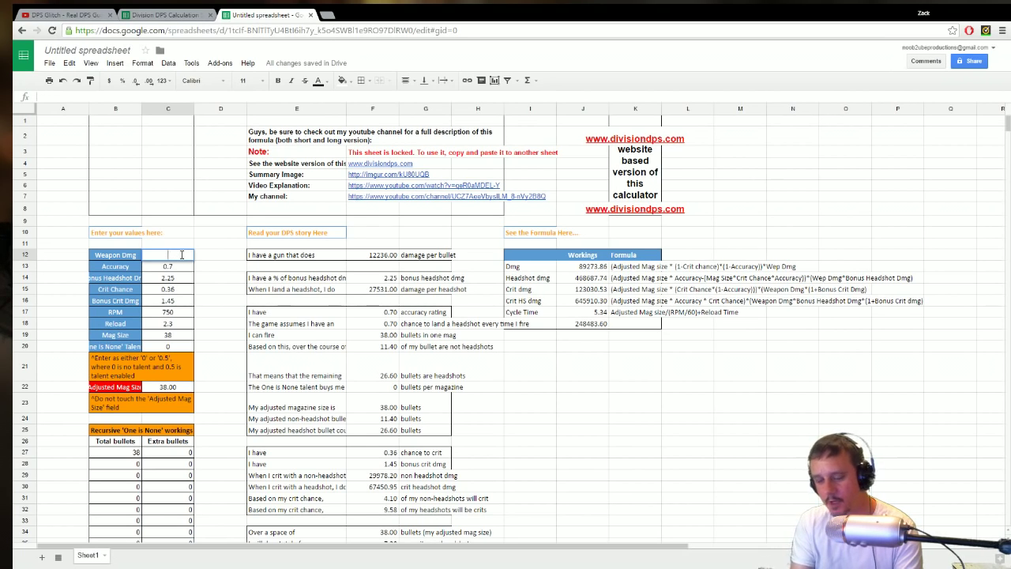
pyautogui.write('6')
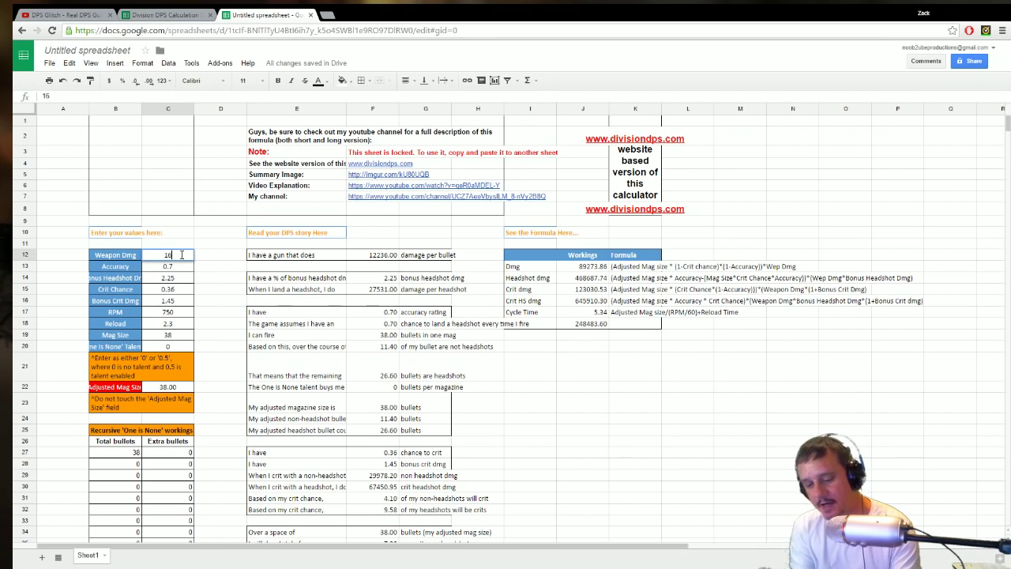
pyautogui.write('2')
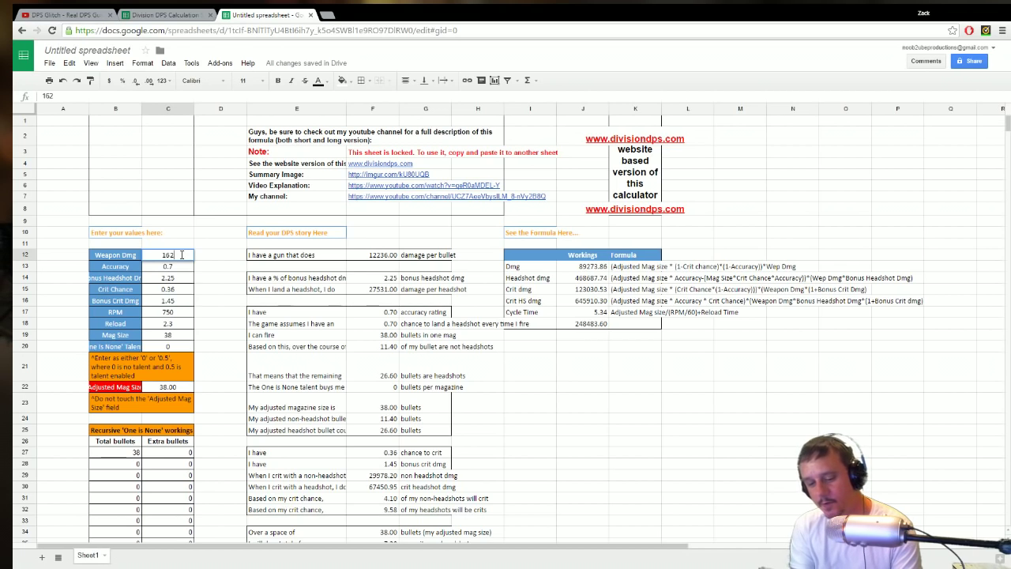
pyautogui.write('74')
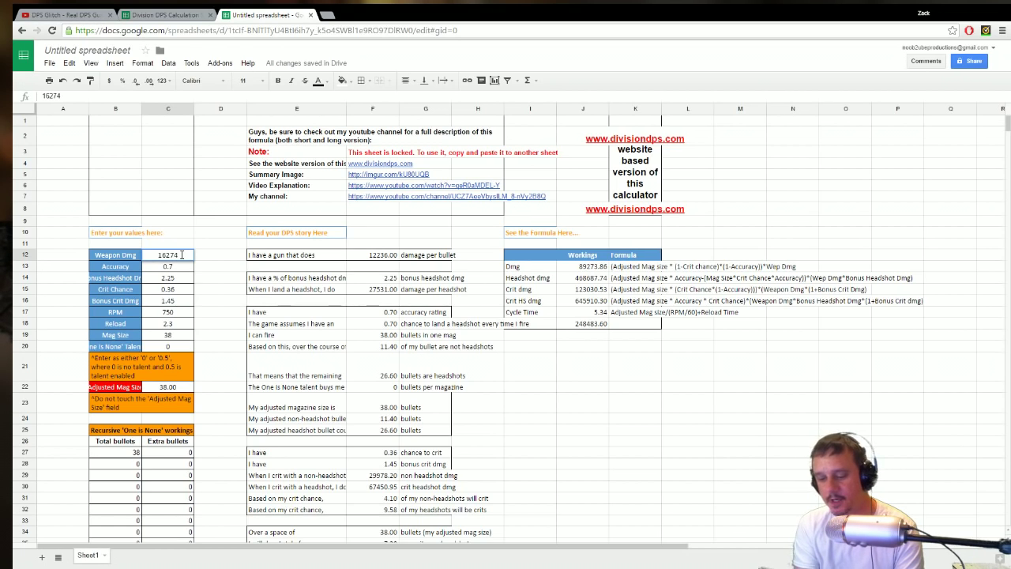
pyautogui.press('Return')
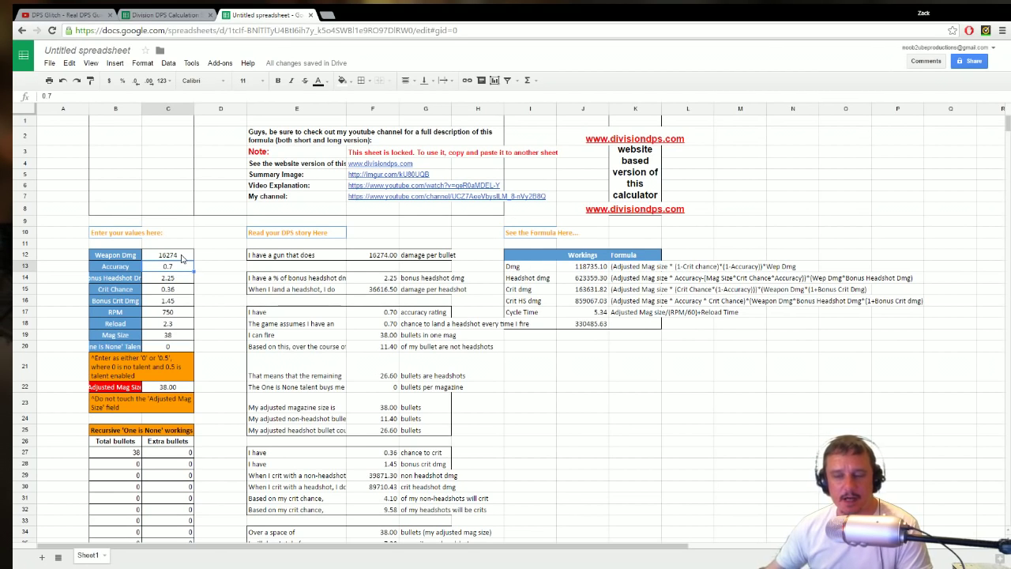
pyautogui.scroll(-10, 371, 407)
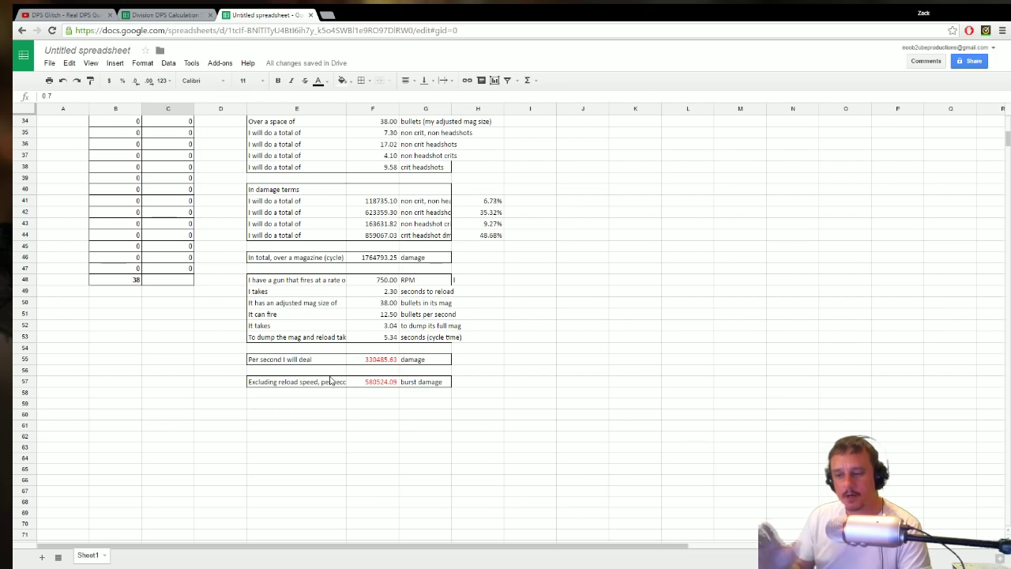
# Set Weapon Dmg to 15317.6.
pyautogui.scroll(5, 330, 382)
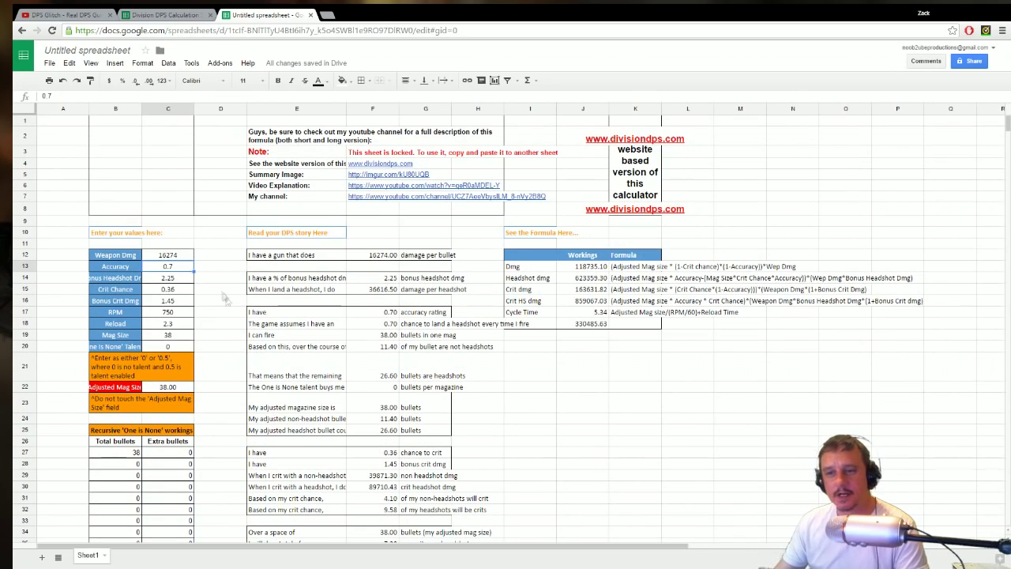
pyautogui.doubleClick(182, 255)
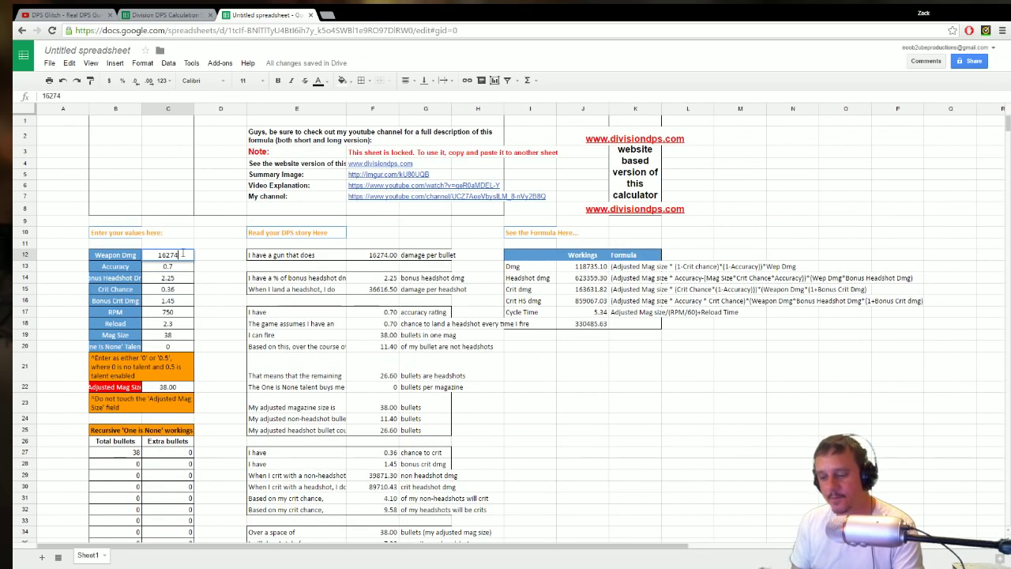
pyautogui.press('BackSpace')
pyautogui.press('BackSpace')
pyautogui.press('BackSpace')
pyautogui.press('BackSpace')
pyautogui.press('BackSpace')
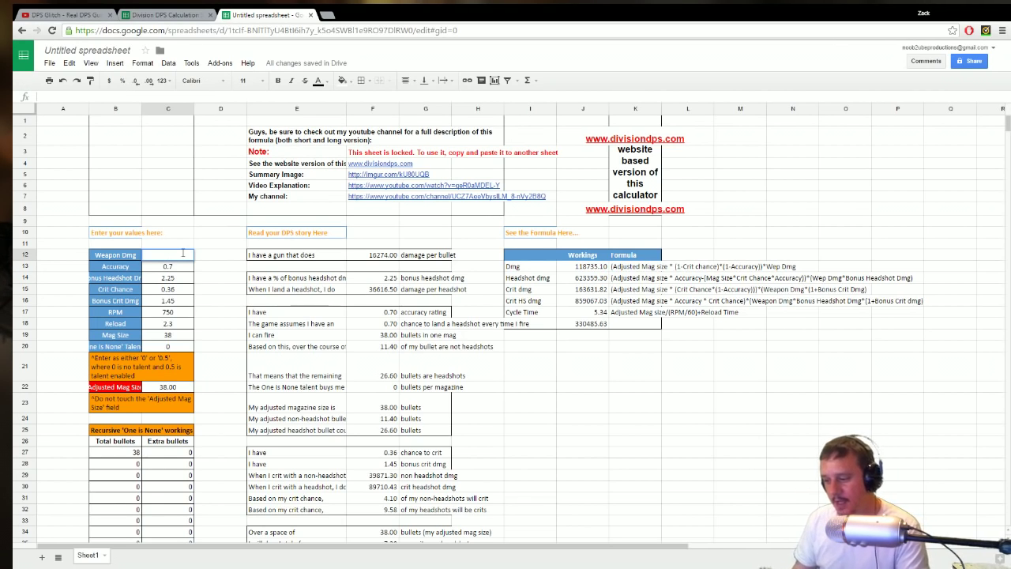
pyautogui.write('5')
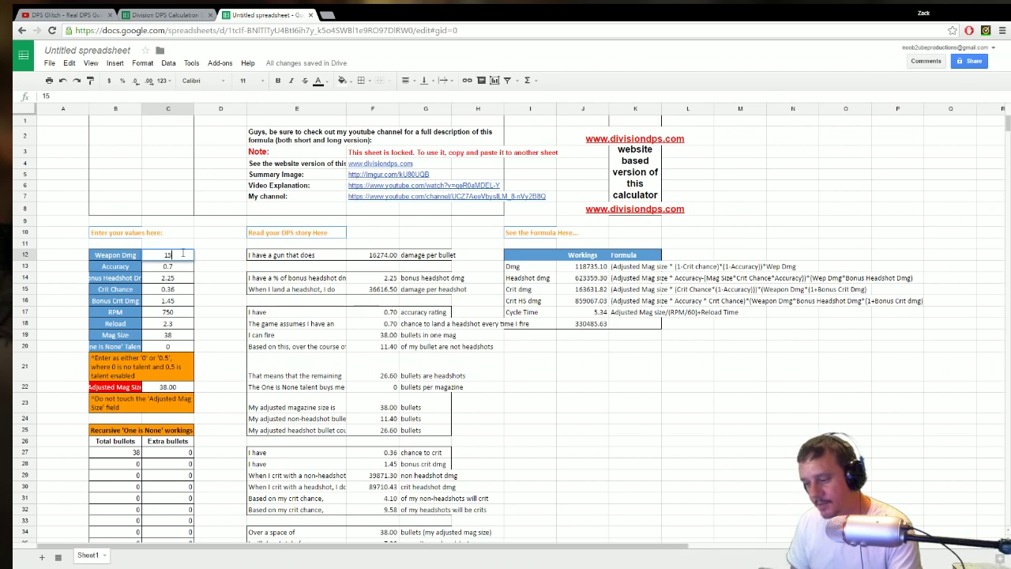
pyautogui.write('31')
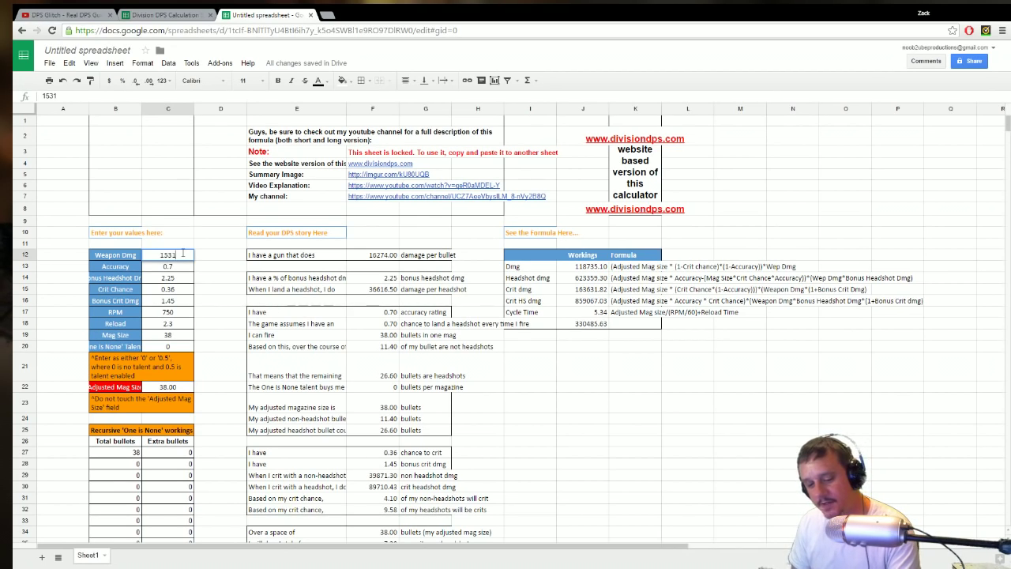
pyautogui.press('BackSpace')
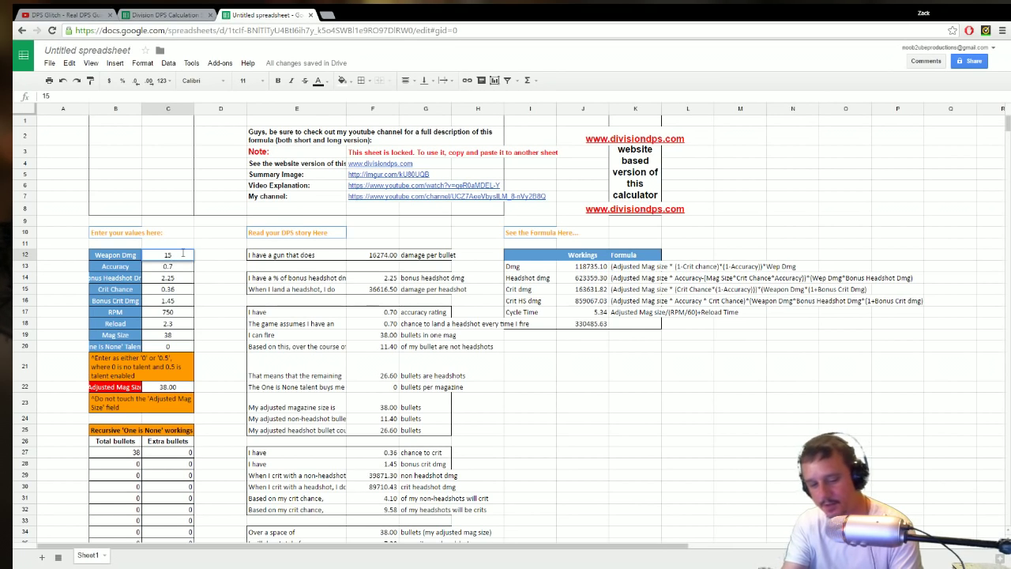
pyautogui.write('317')
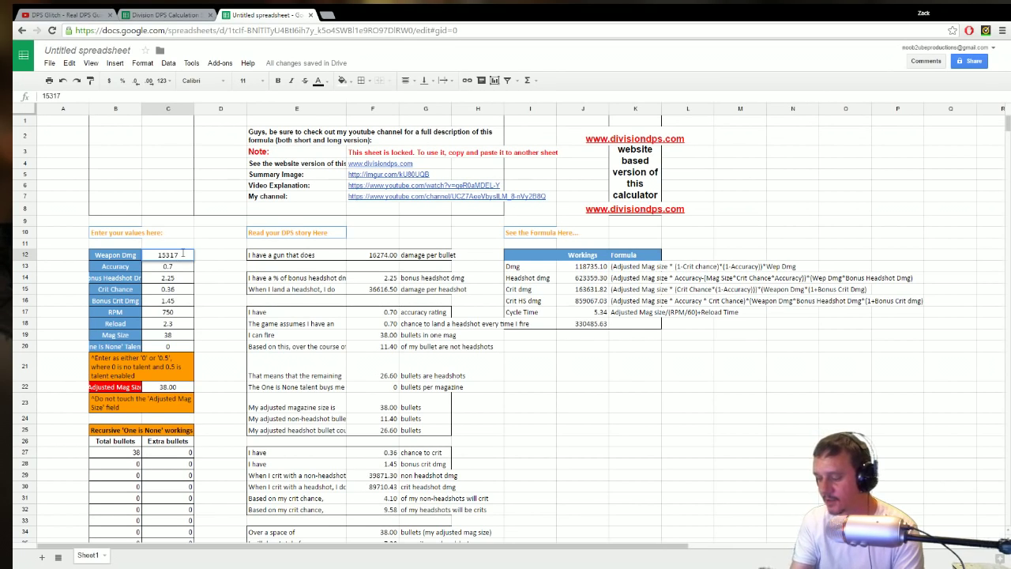
pyautogui.write('.6')
pyautogui.press('Return')
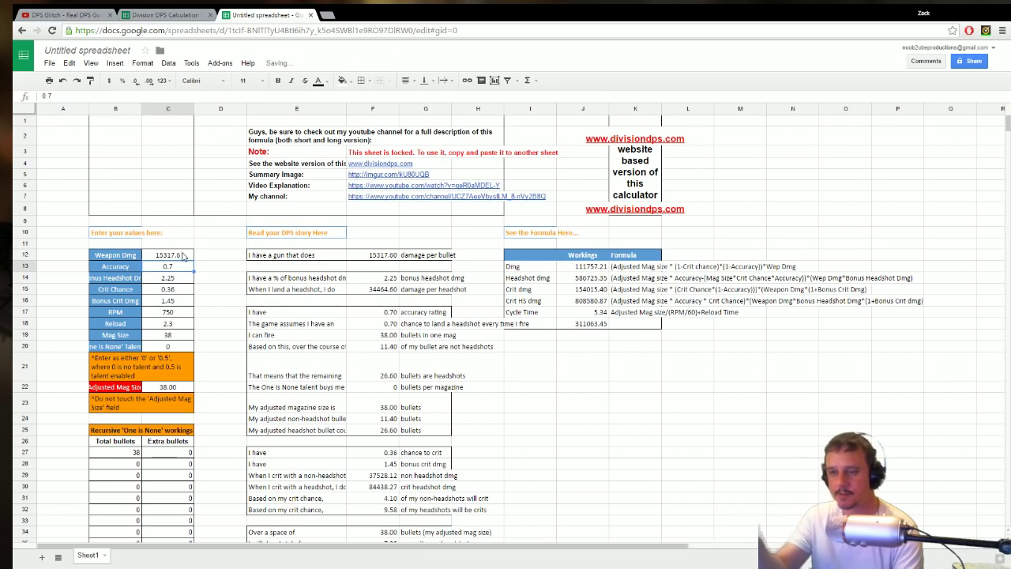
# Check the damage results, remove the decimal so Weapon Dmg is 15317, and view the per-second and burst damage again.
pyautogui.click(179, 255)
pyautogui.scroll(-3, 231, 320)
pyautogui.scroll(-5, 230, 320)
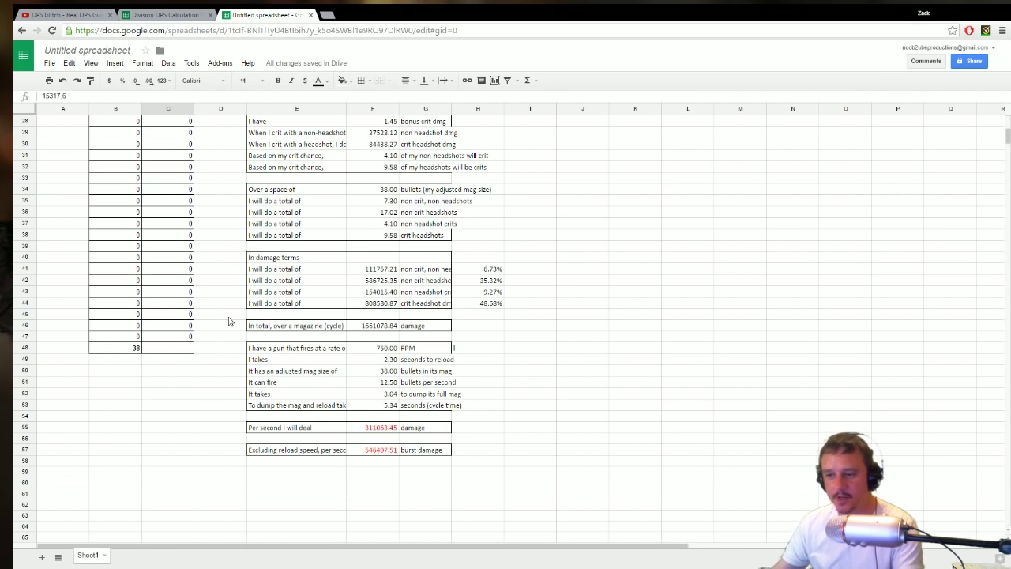
pyautogui.scroll(7, 229, 321)
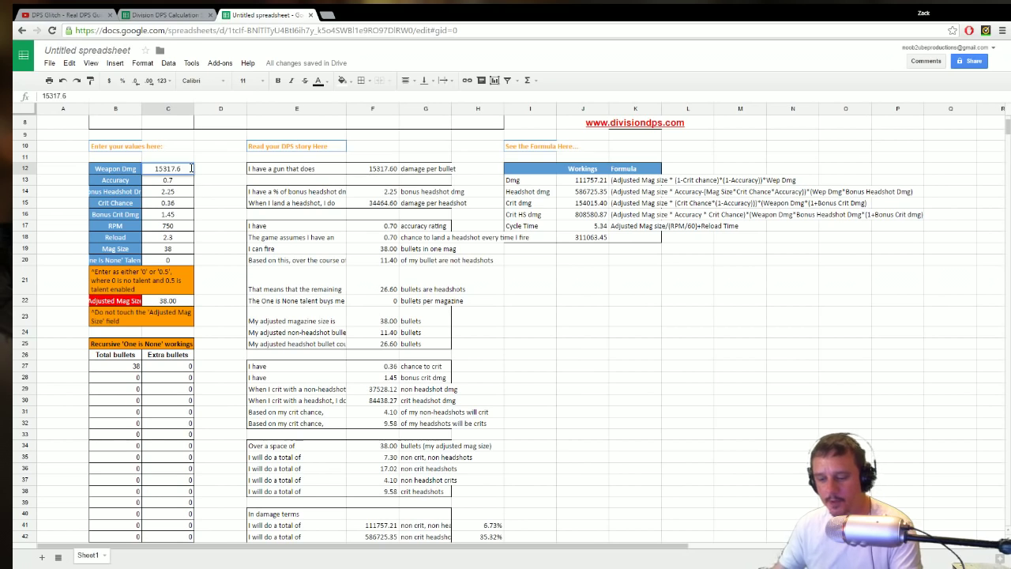
pyautogui.press('BackSpace')
pyautogui.press('BackSpace')
pyautogui.press('Return')
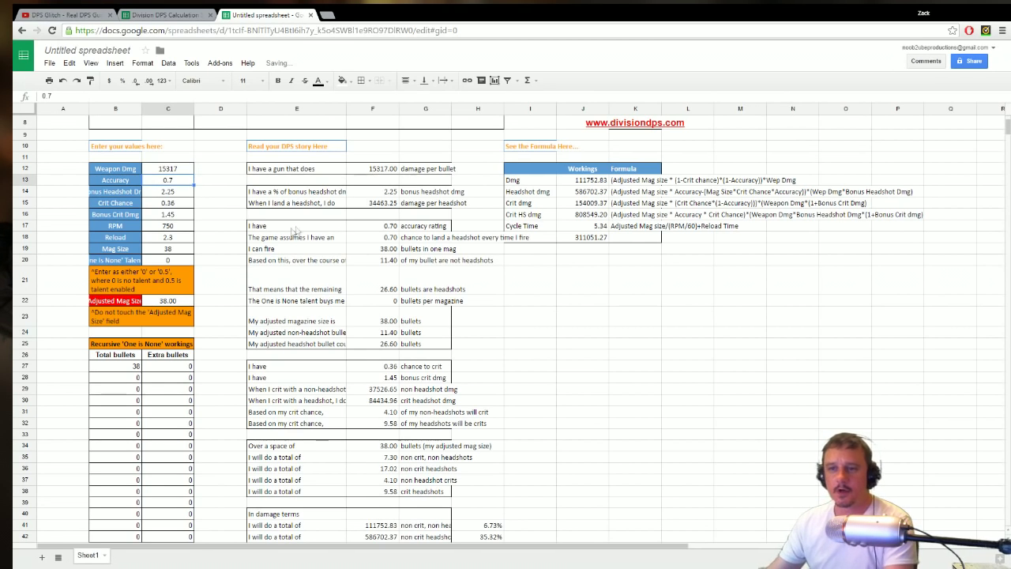
pyautogui.scroll(-5, 268, 234)
pyautogui.scroll(-3, 242, 248)
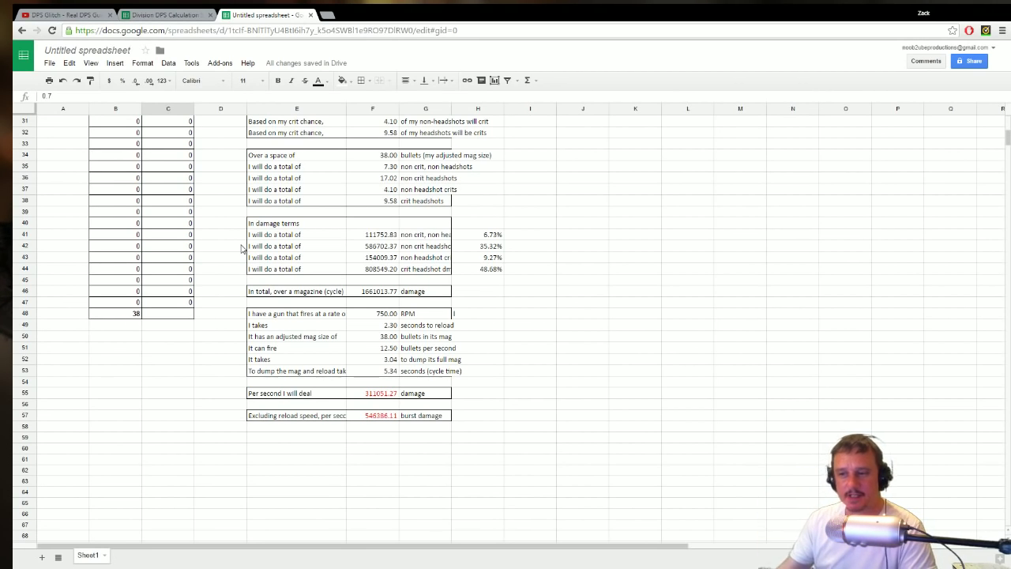
pyautogui.scroll(-1, 383, 386)
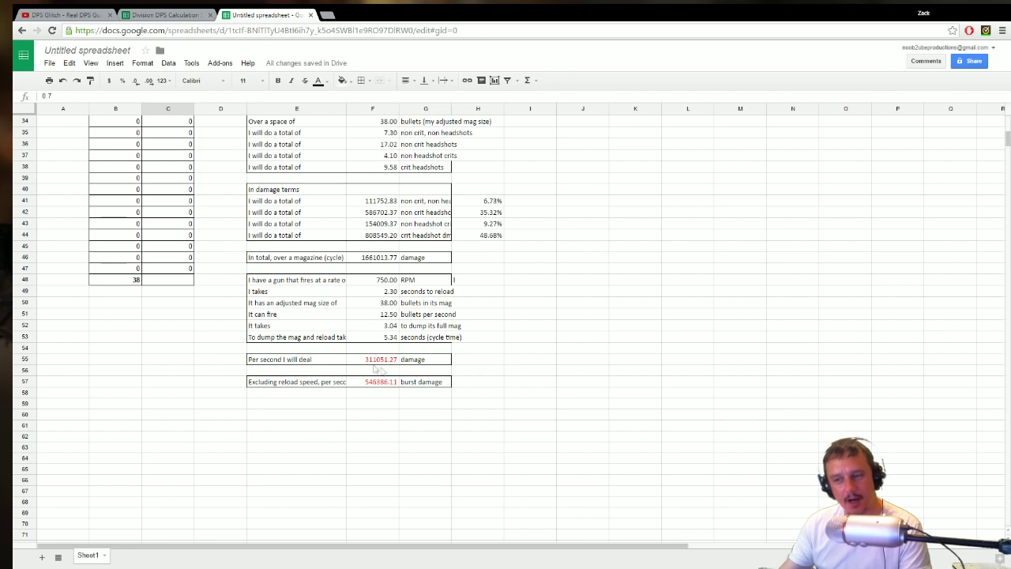
# Set Weapon Dmg to 16274 again and check the magazine total, per-second and burst damage results.
pyautogui.scroll(9, 375, 393)
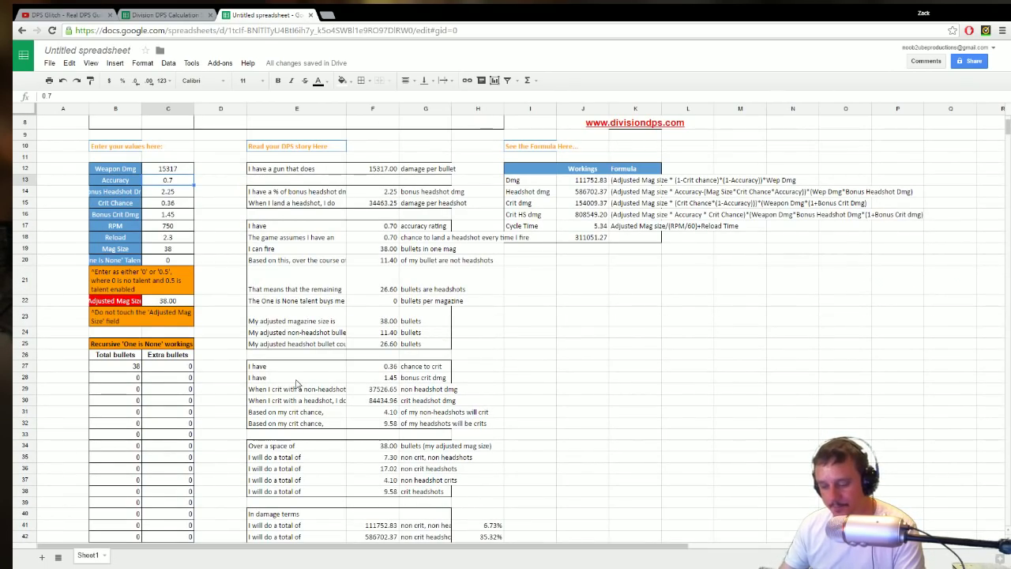
pyautogui.scroll(-2, 220, 378)
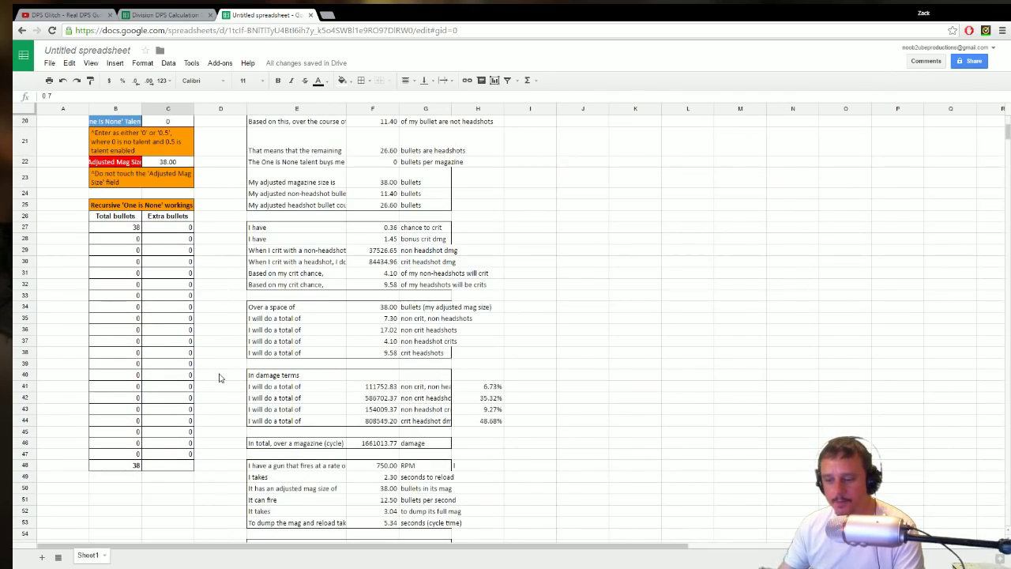
pyautogui.scroll(-6, 219, 377)
pyautogui.scroll(9, 220, 377)
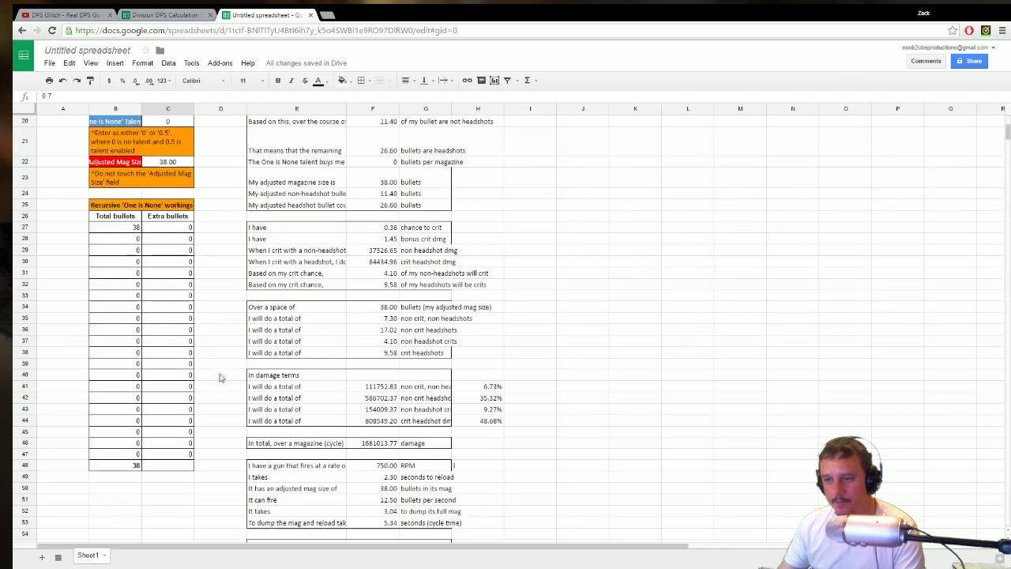
pyautogui.click(179, 202)
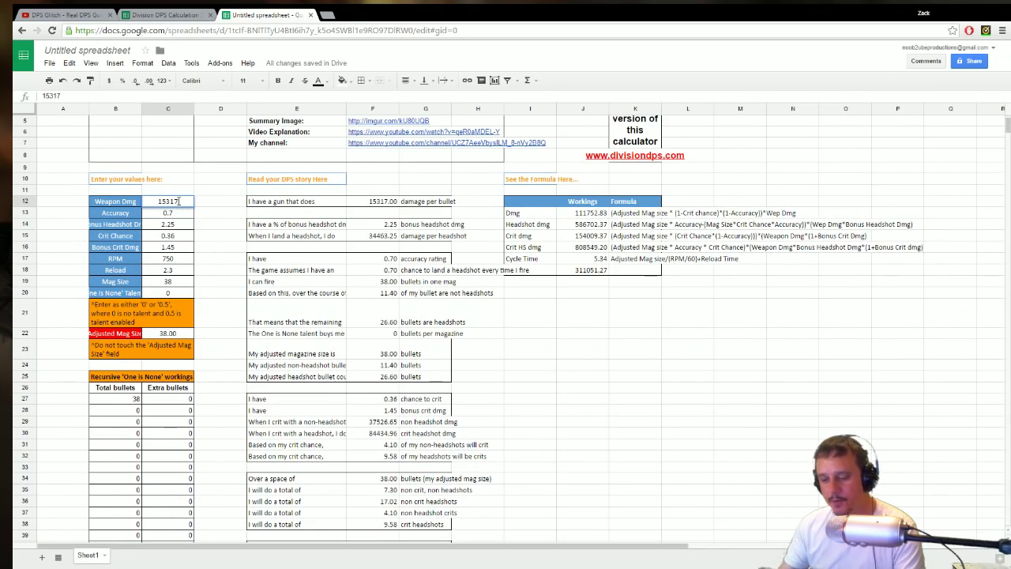
pyautogui.press('BackSpace')
pyautogui.press('BackSpace')
pyautogui.press('BackSpace')
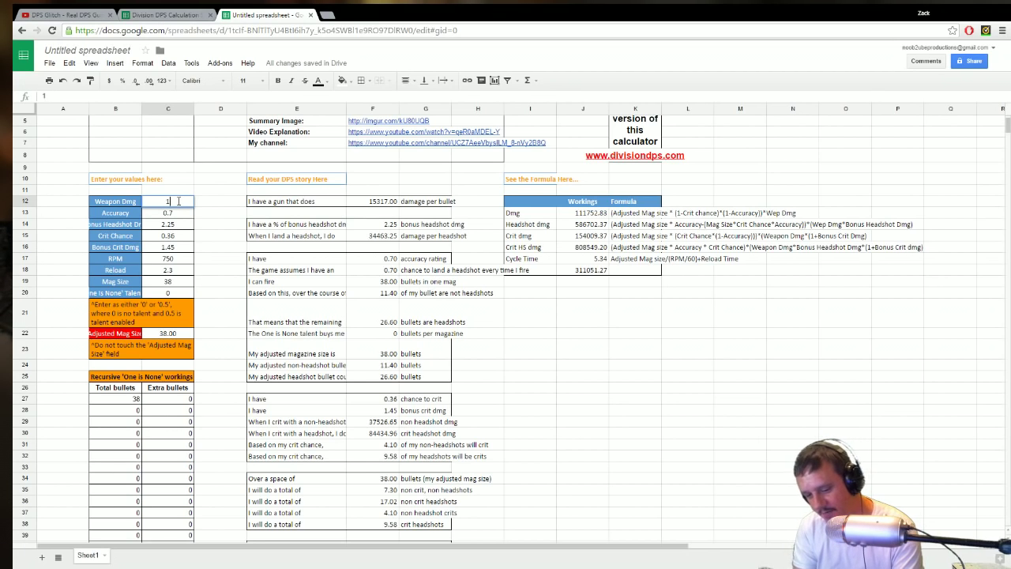
pyautogui.write('74')
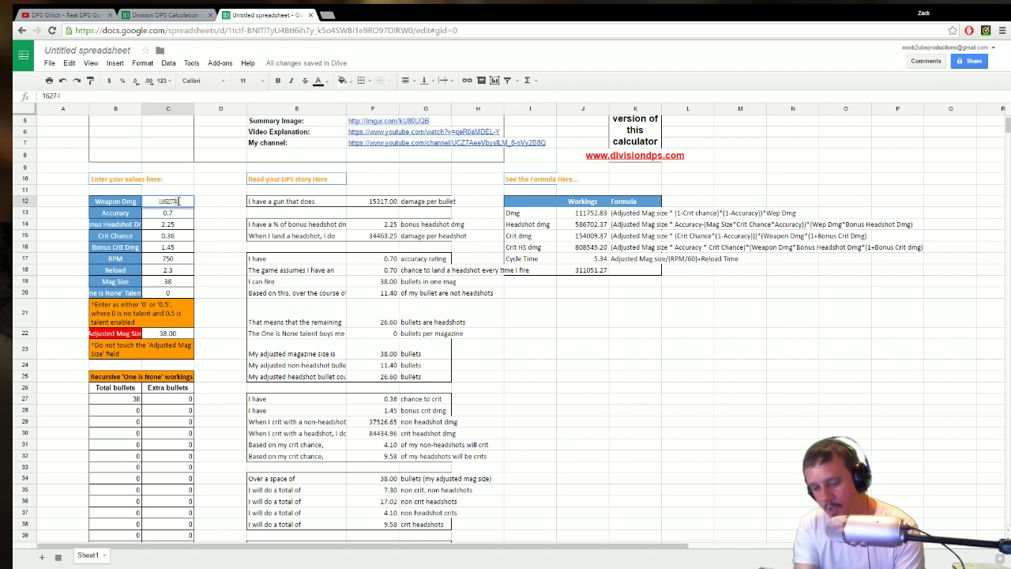
pyautogui.press('Return')
pyautogui.scroll(-10, 201, 299)
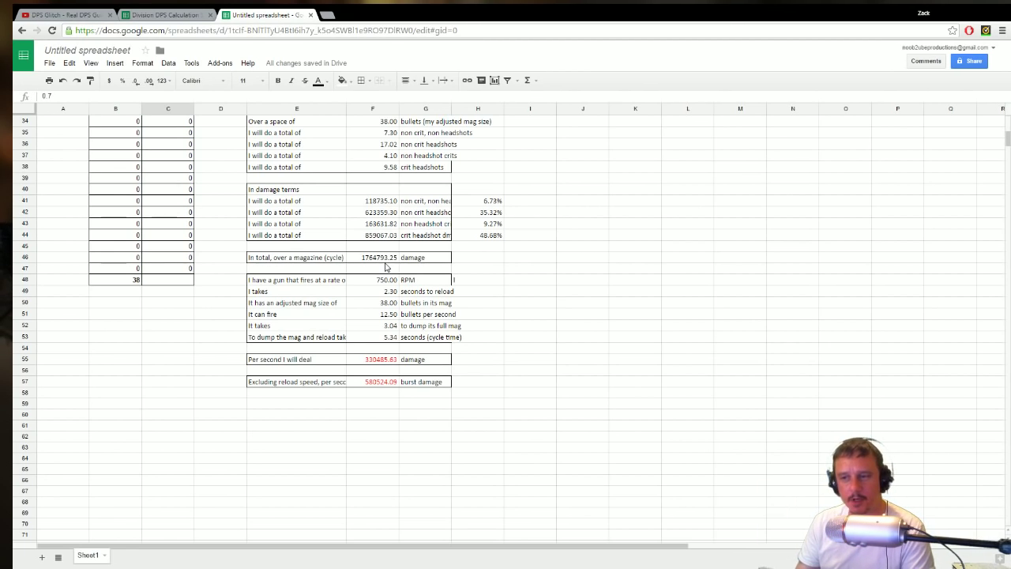
# Set Weapon Dmg back to 15317 and check the per-second and burst damage results.
pyautogui.scroll(10, 385, 266)
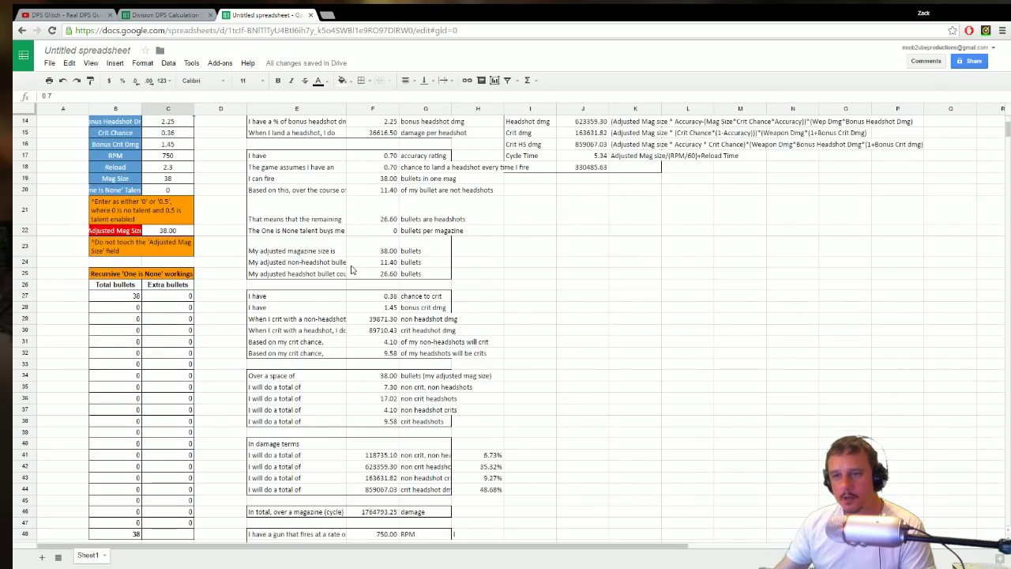
pyautogui.doubleClick(186, 254)
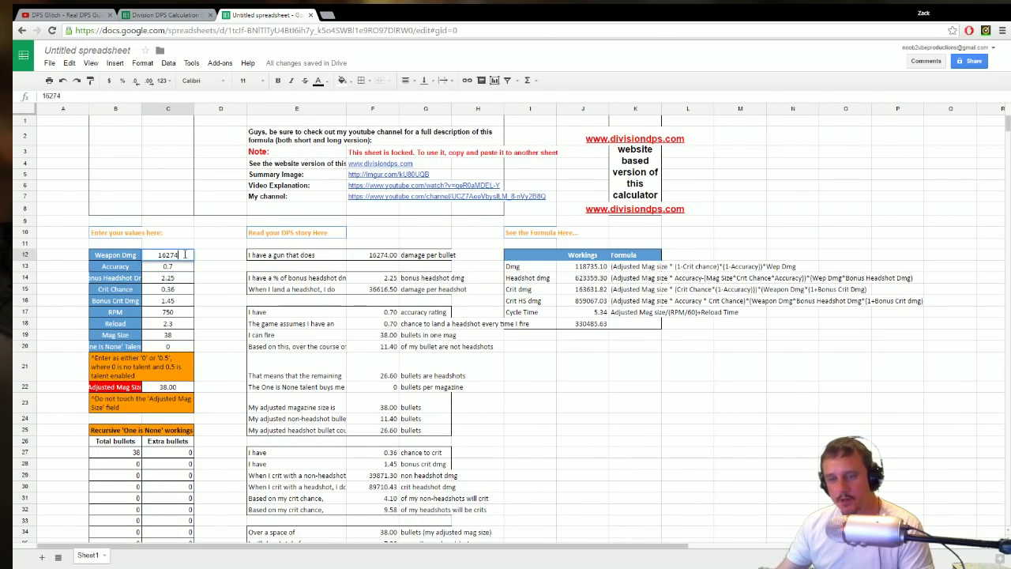
pyautogui.press('BackSpace')
pyautogui.press('BackSpace')
pyautogui.press('BackSpace')
pyautogui.press('BackSpace')
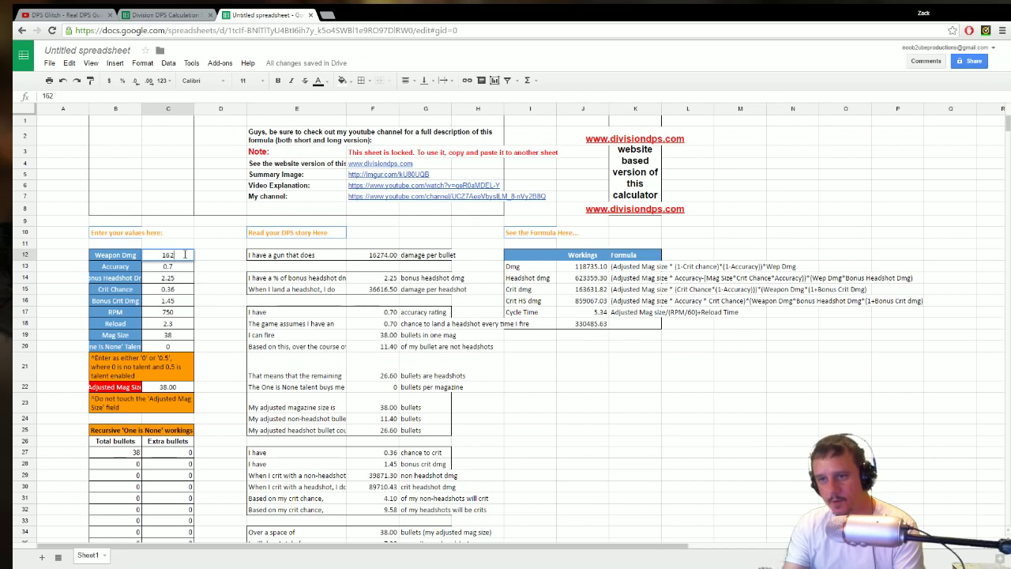
pyautogui.write('5')
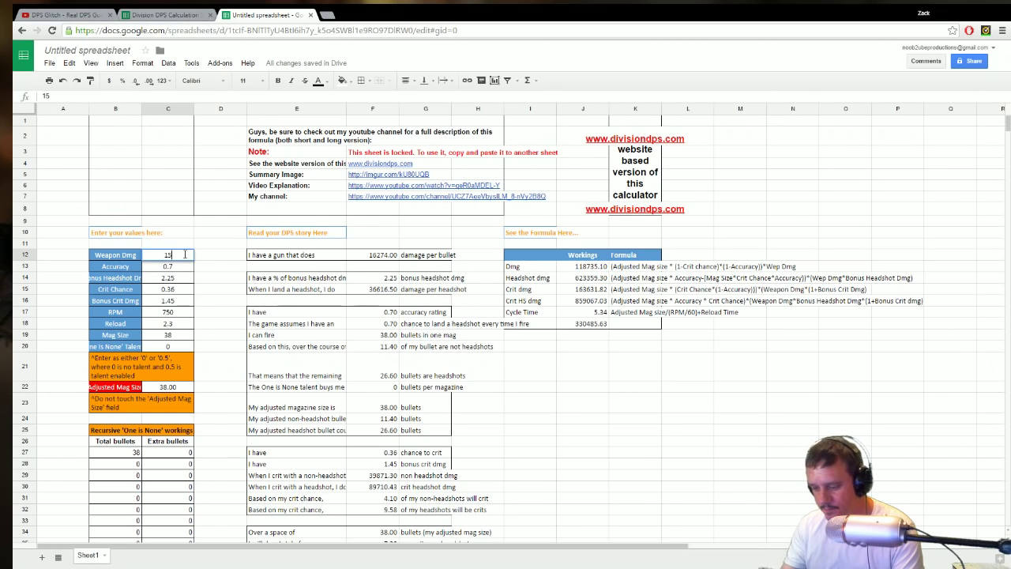
pyautogui.write('317')
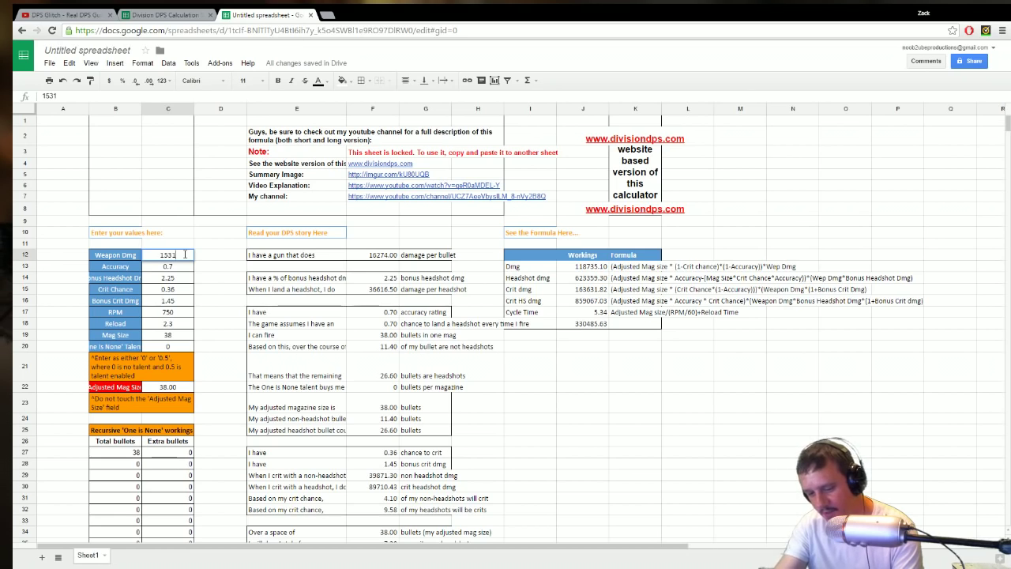
pyautogui.press('Return')
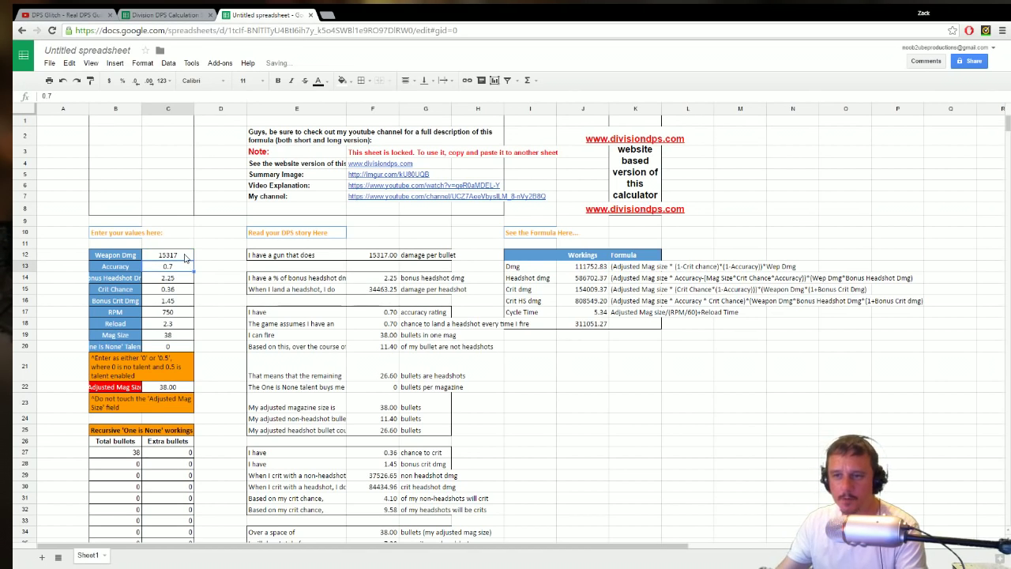
pyautogui.scroll(-10, 194, 269)
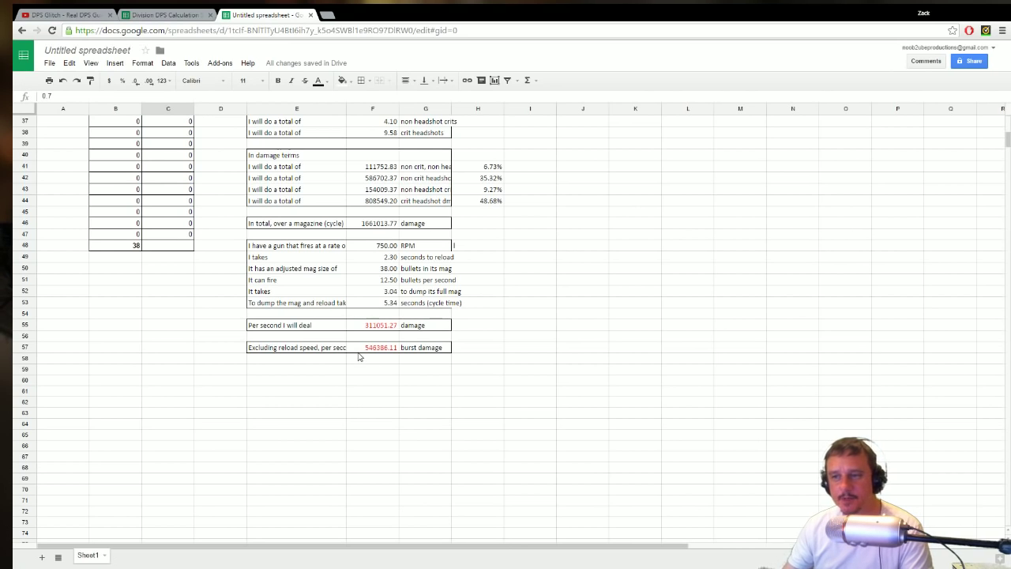
# Set Weapon Dmg to 12236 in the input values.
pyautogui.scroll(1, 345, 348)
pyautogui.scroll(10, 345, 348)
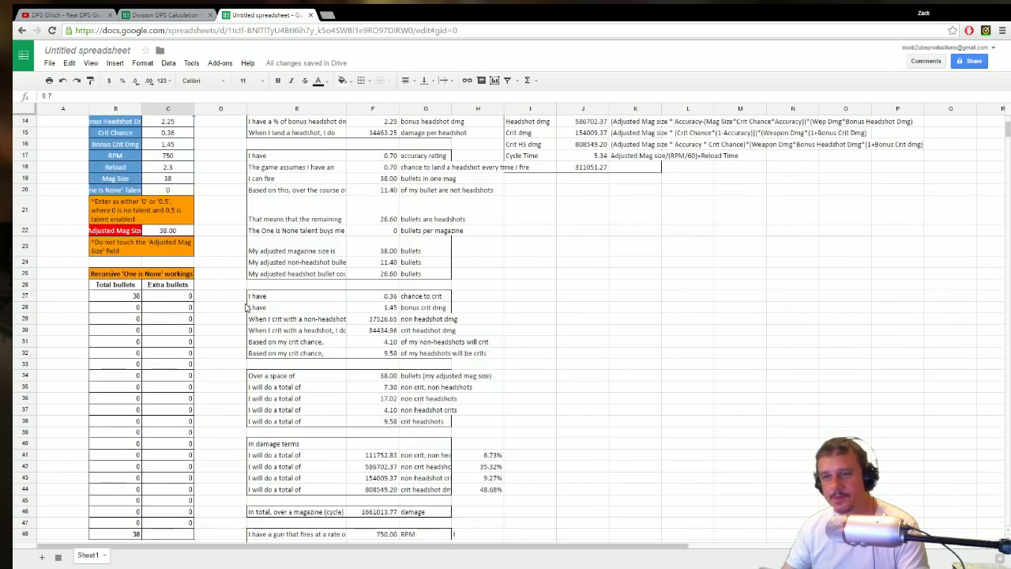
pyautogui.click(189, 201)
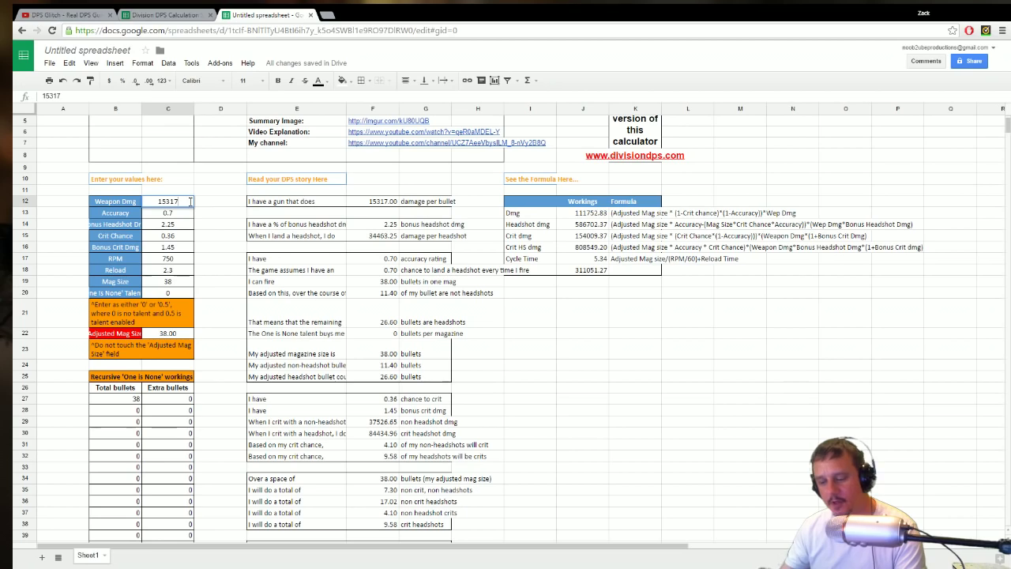
pyautogui.press('BackSpace')
pyautogui.press('BackSpace')
pyautogui.press('BackSpace')
pyautogui.press('BackSpace')
pyautogui.press('BackSpace')
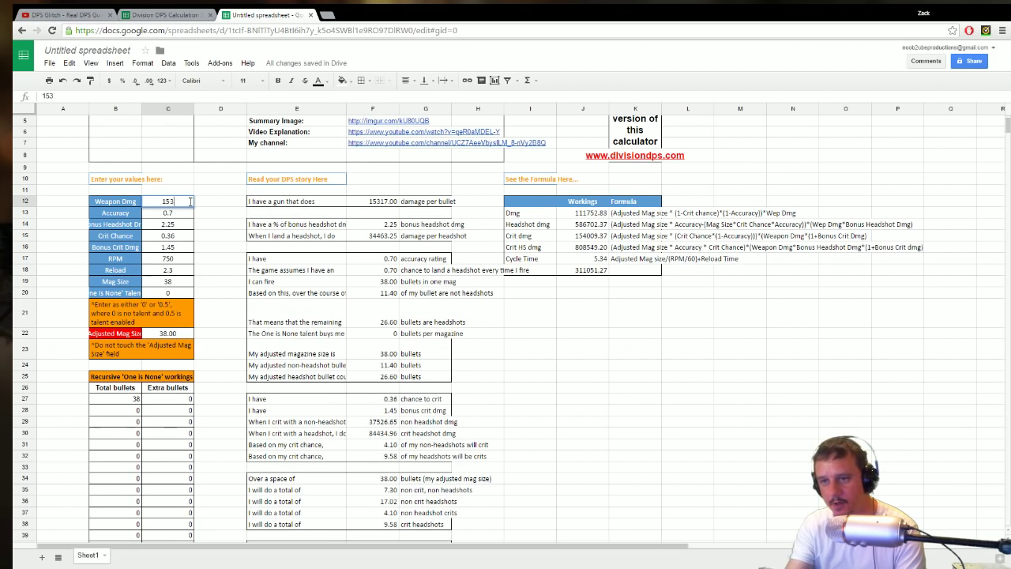
pyautogui.write('12')
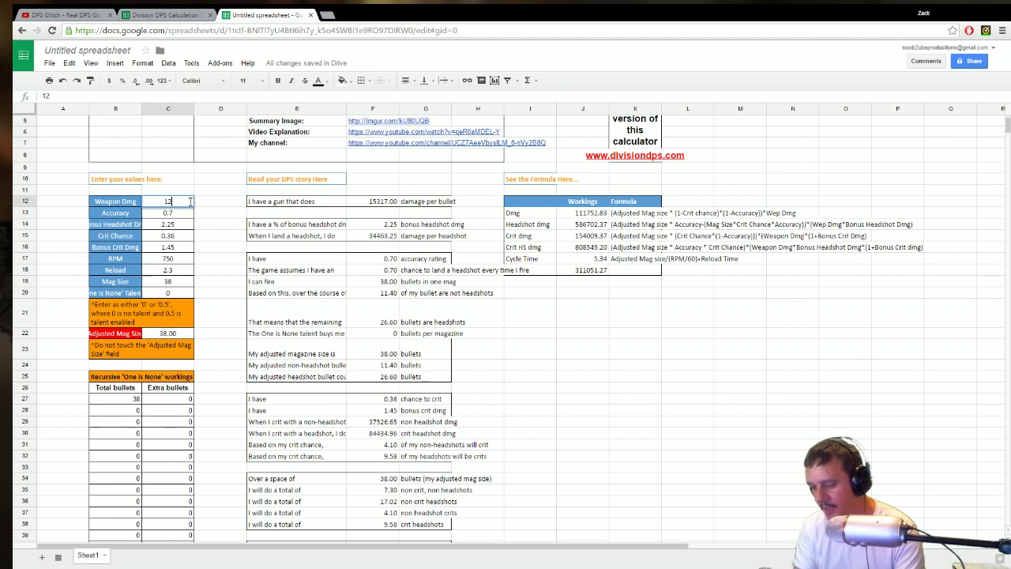
pyautogui.write('236')
pyautogui.press('Return')
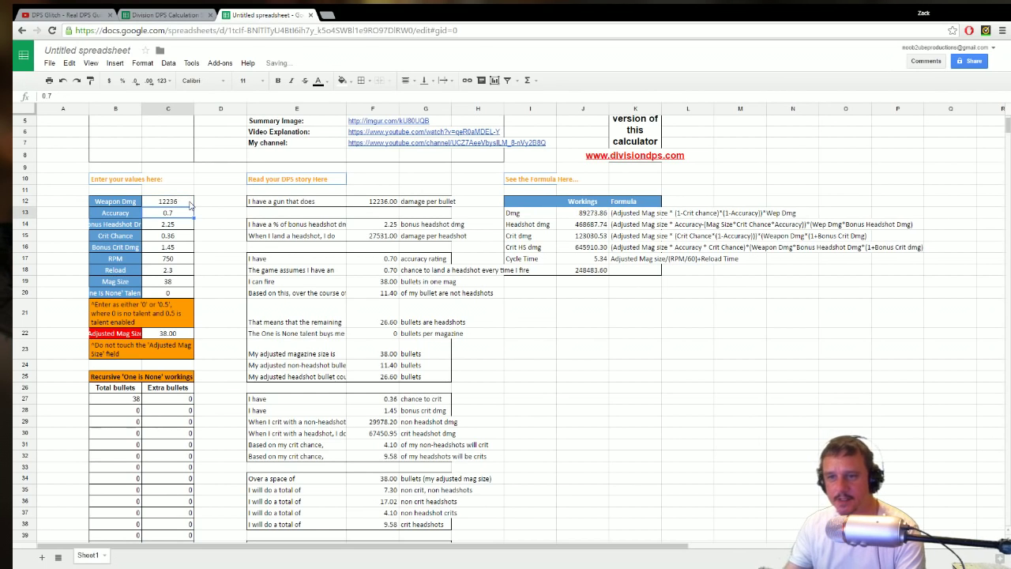
# Review the damage breakdown, magazine total, per-second and burst damage for the 12236 weapon damage.
pyautogui.scroll(-4, 236, 255)
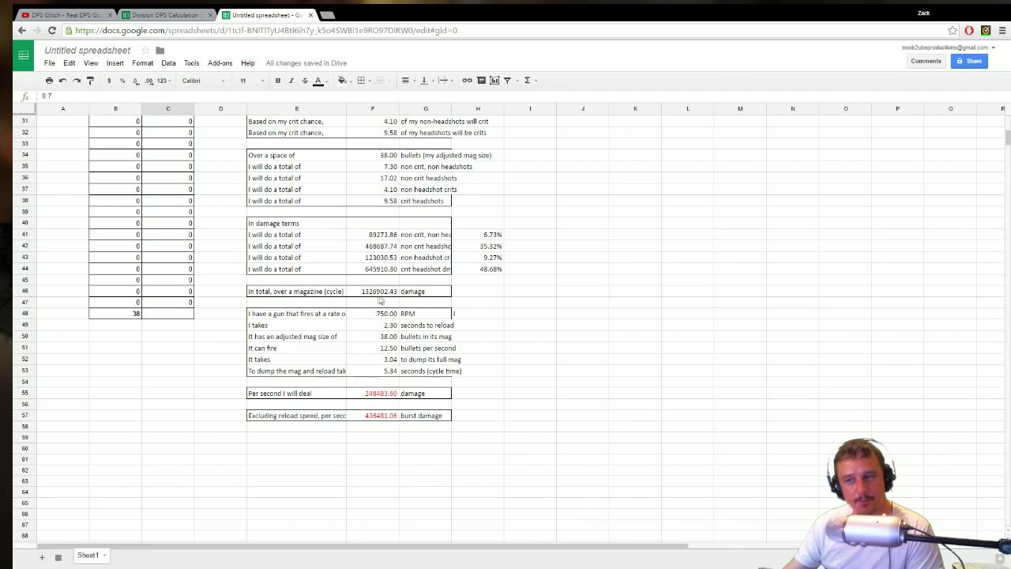
pyautogui.scroll(10, 379, 299)
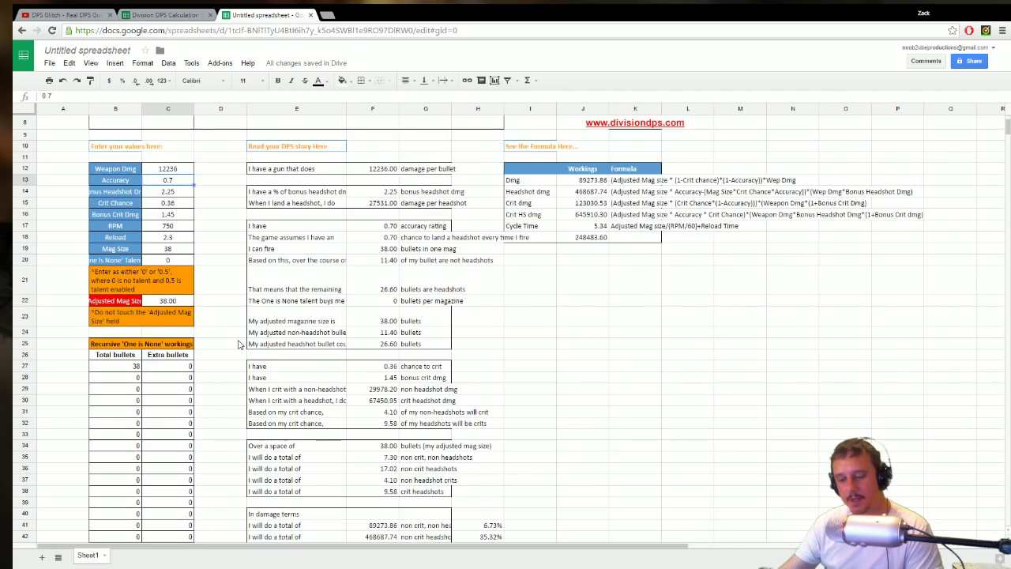
pyautogui.scroll(-8, 229, 340)
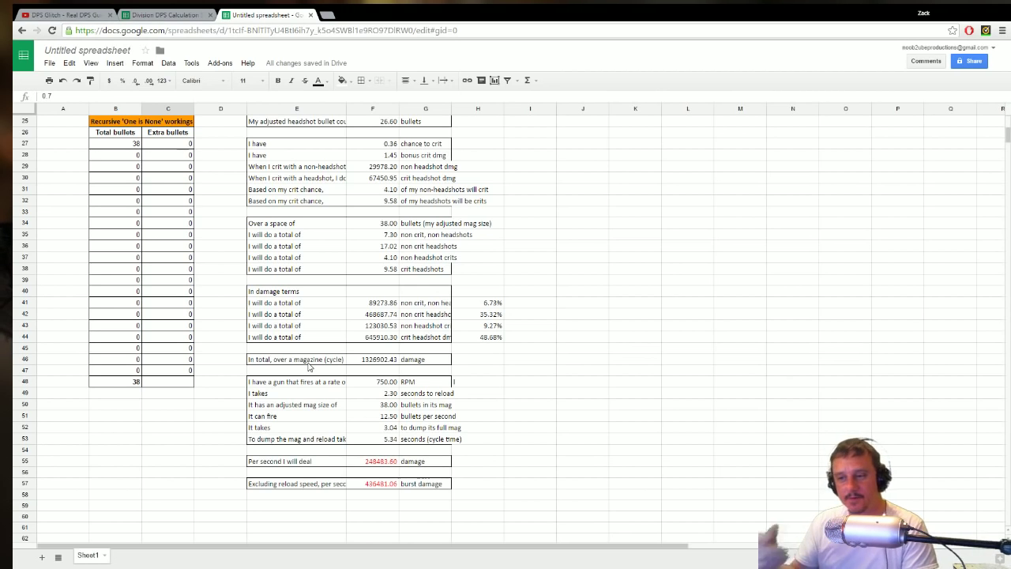
pyautogui.scroll(-1, 310, 372)
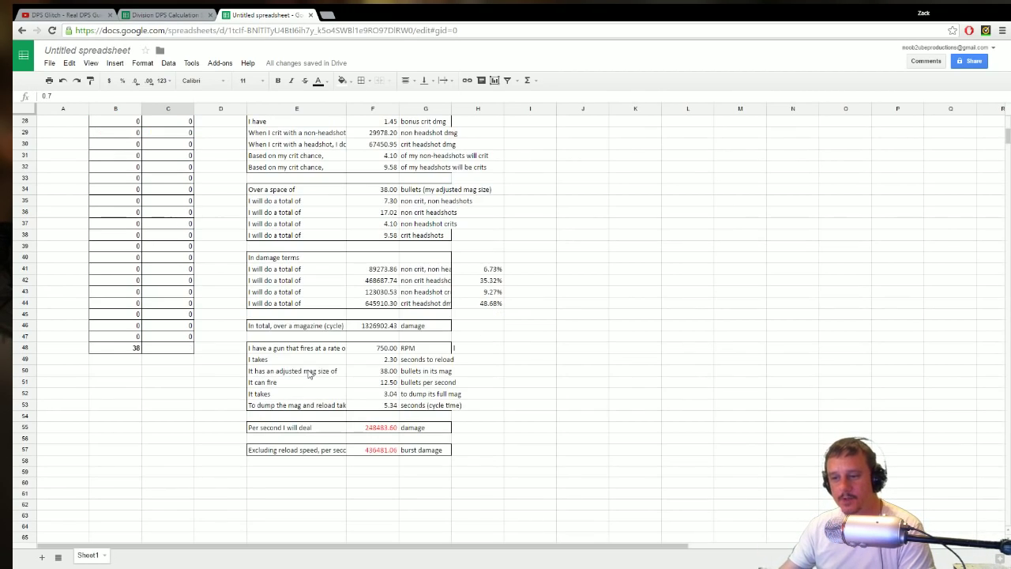